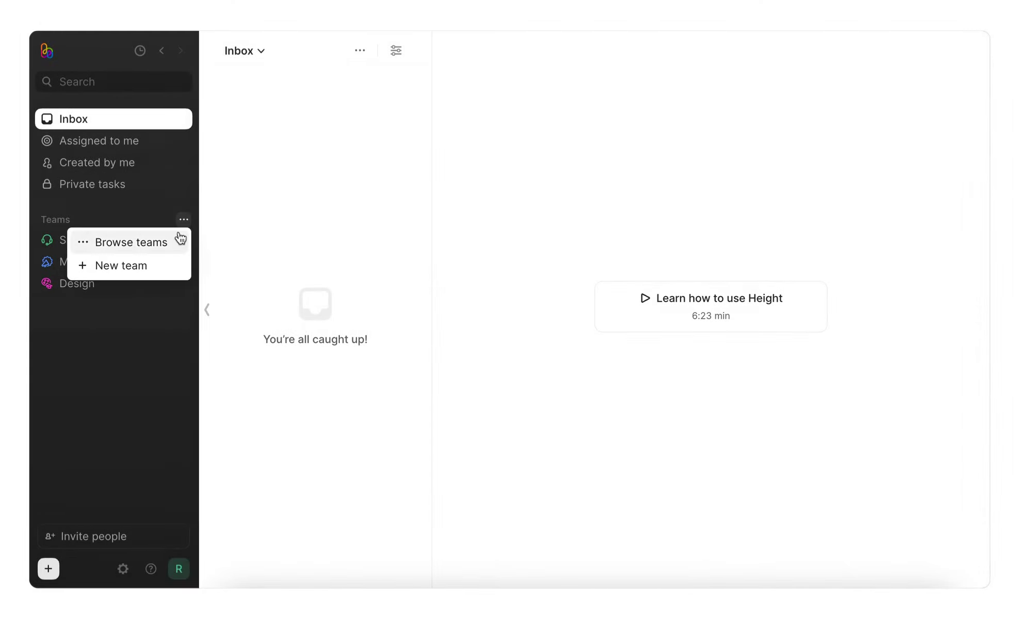
- Create the Engineering team, keeping default members and visibility and the suggested views
click(156, 268)
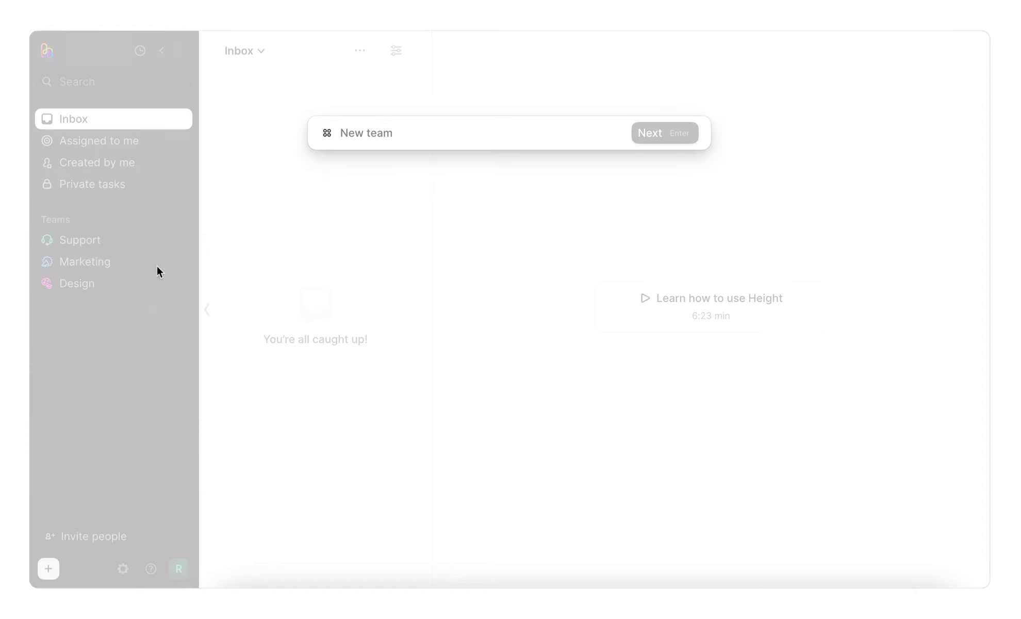
text(Engineer)
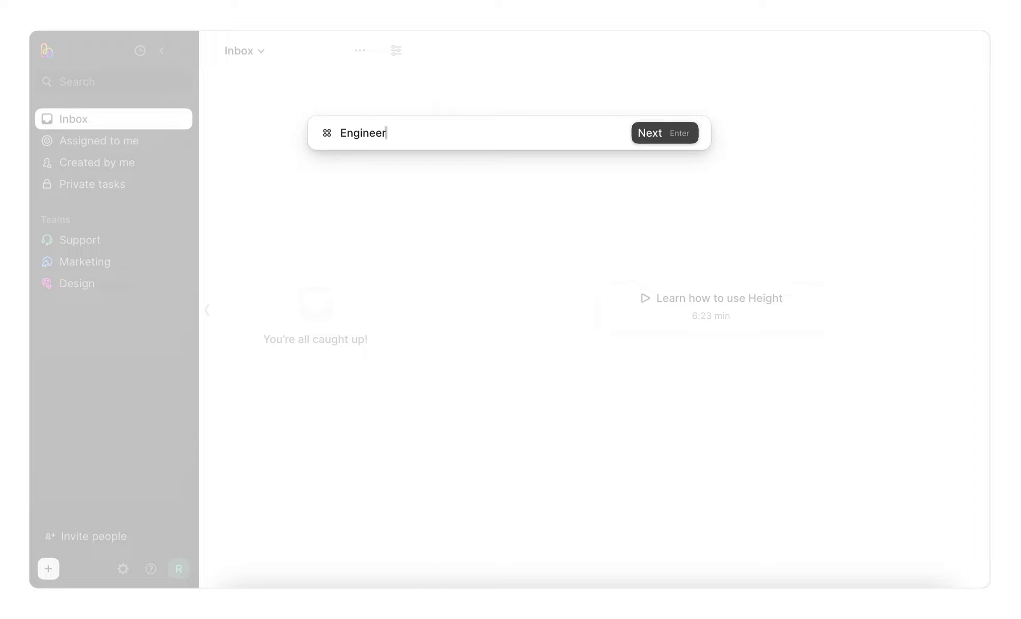
text(ing)
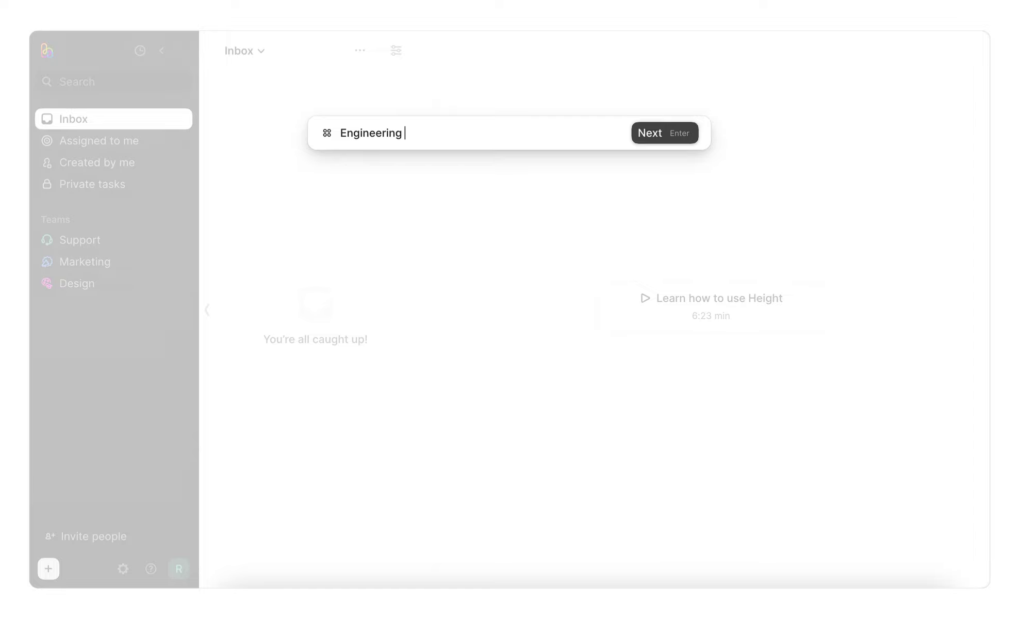
click(650, 133)
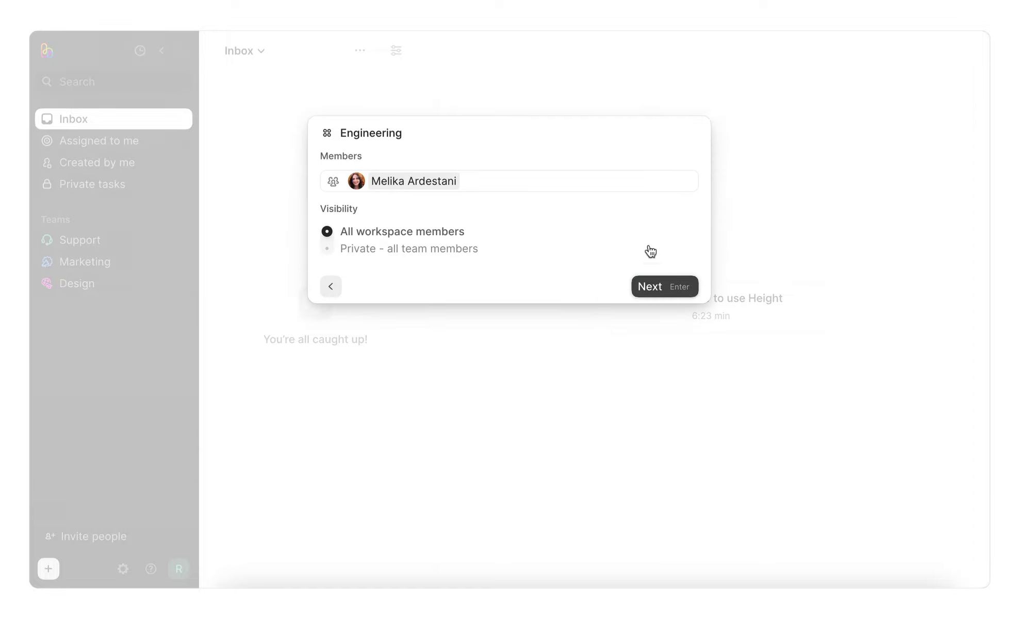
click(646, 286)
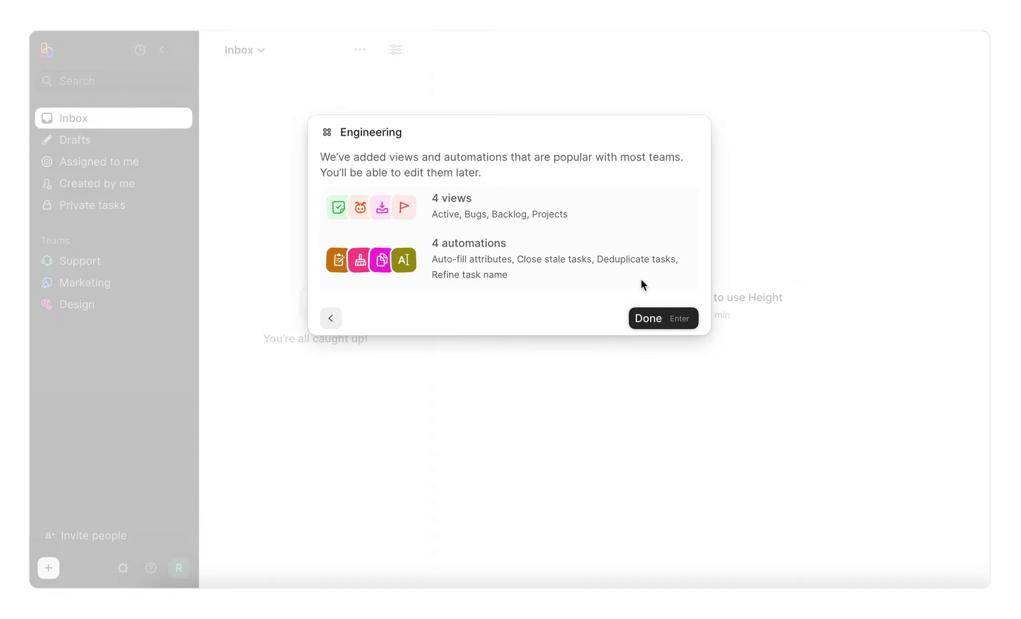
click(652, 317)
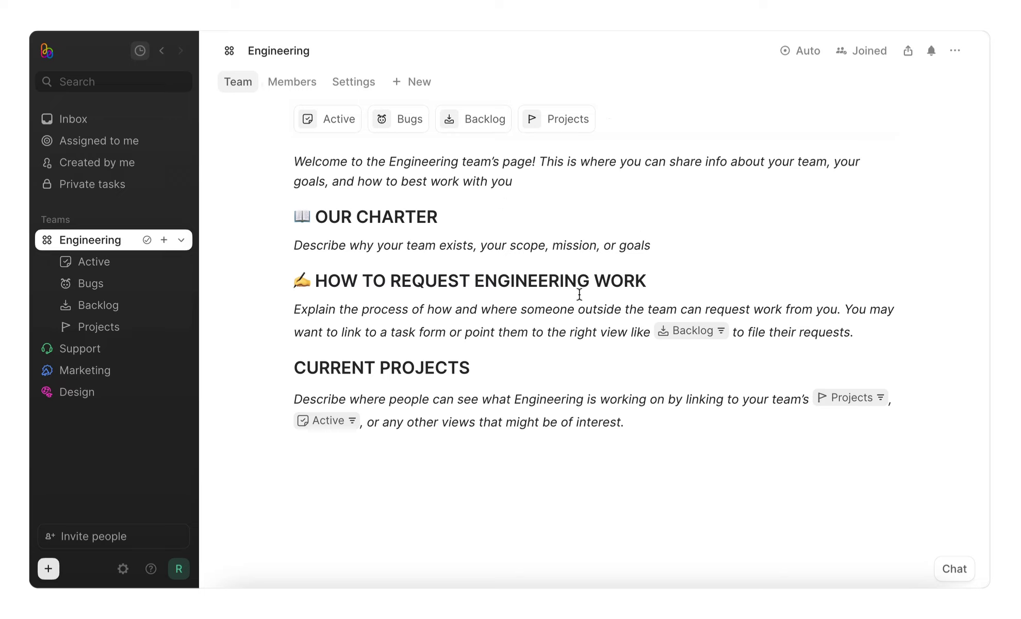
- Select and then deselect the HOW TO REQUEST ENGINEERING WORK heading text
click(316, 281)
drag(318, 281, 661, 279)
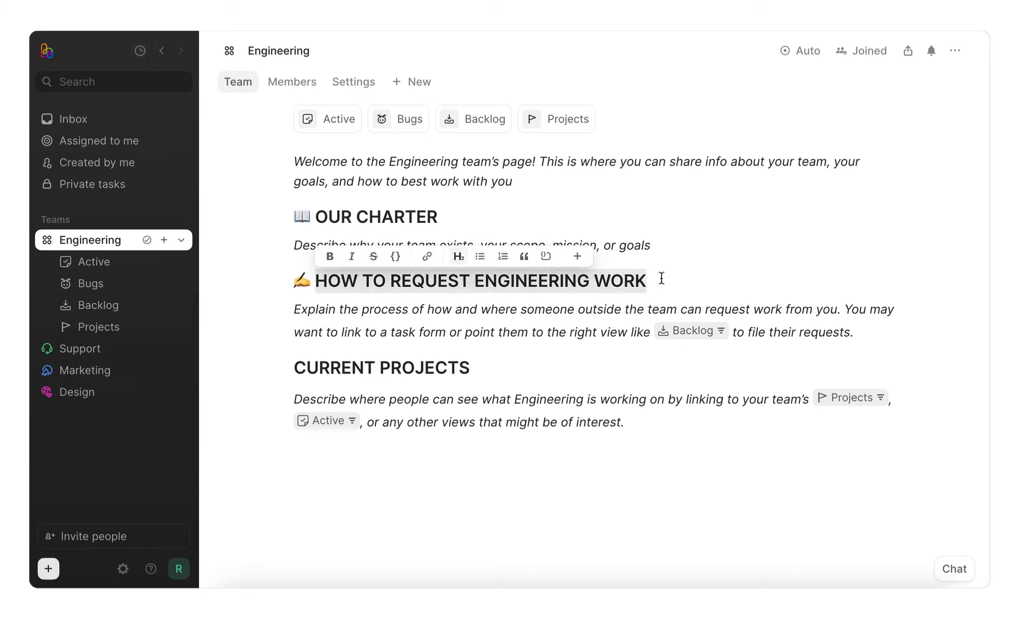
click(661, 279)
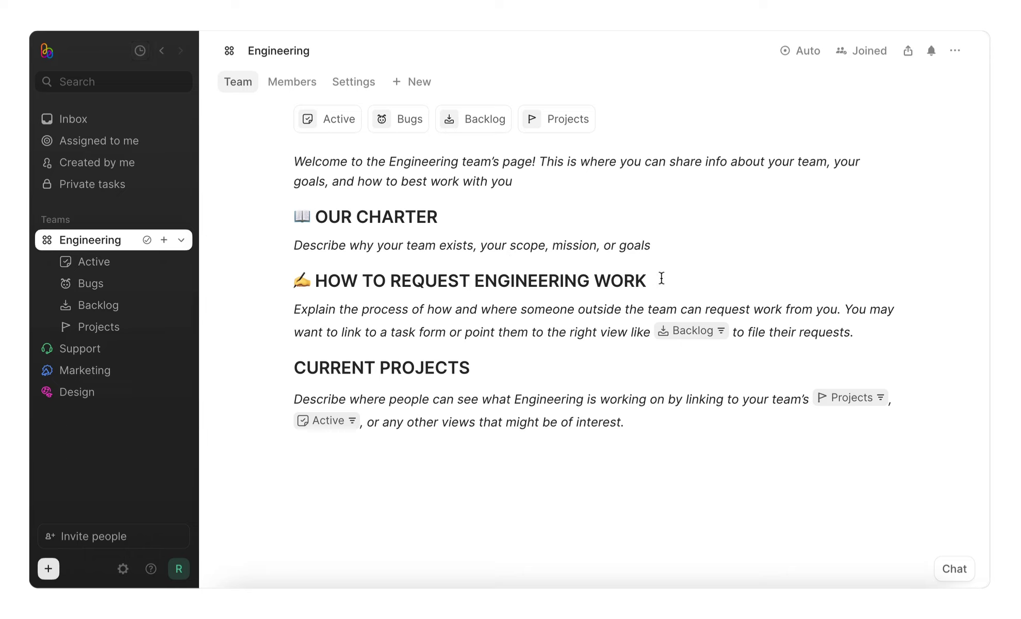
- Pin the Active sprint view after Projects in the team's view tabs
mouse_move(325, 125)
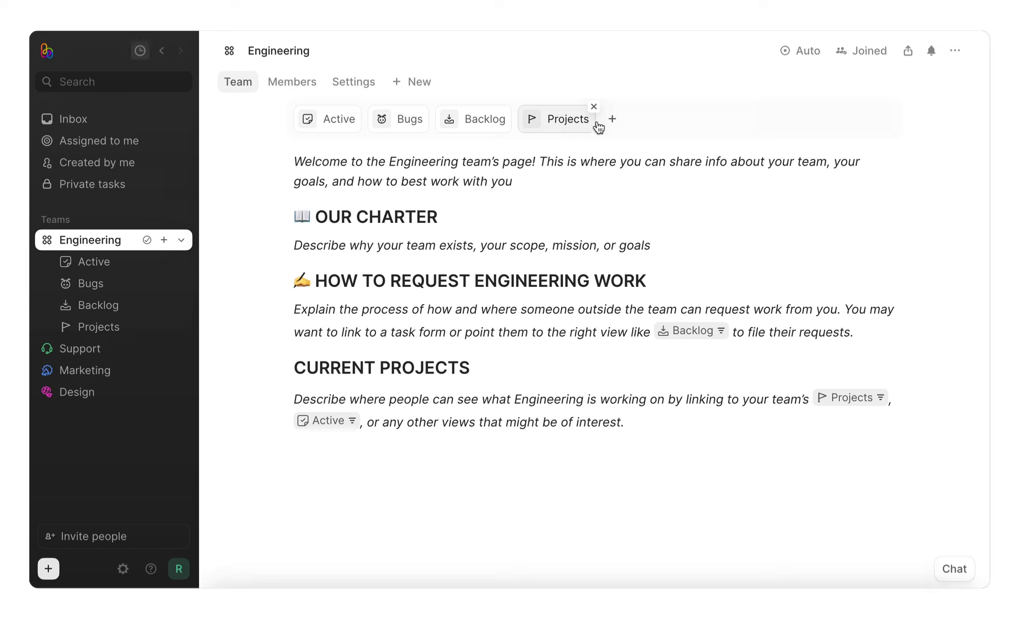
click(614, 121)
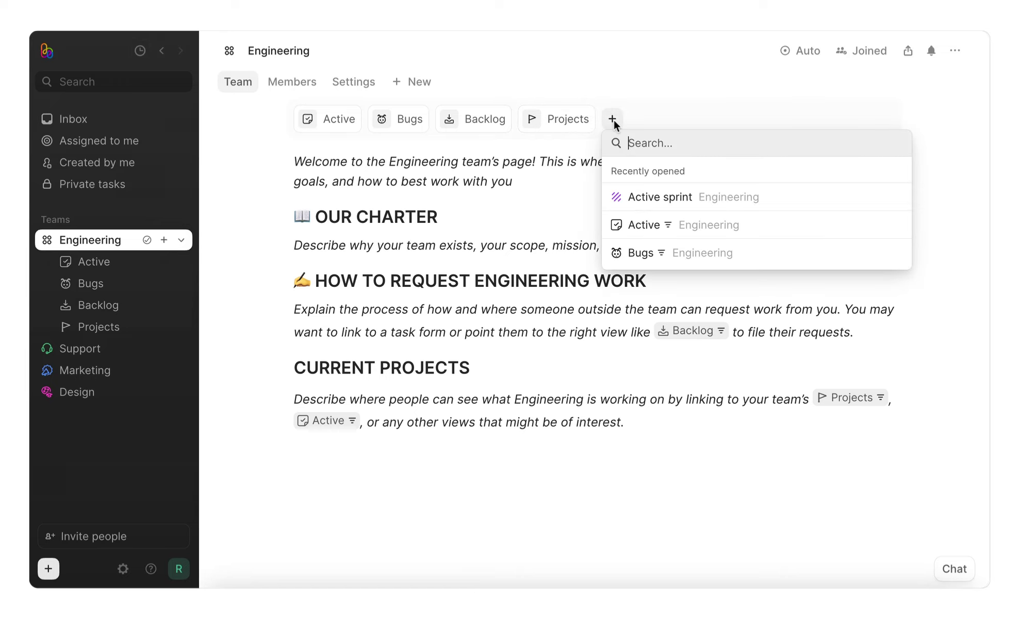
click(635, 202)
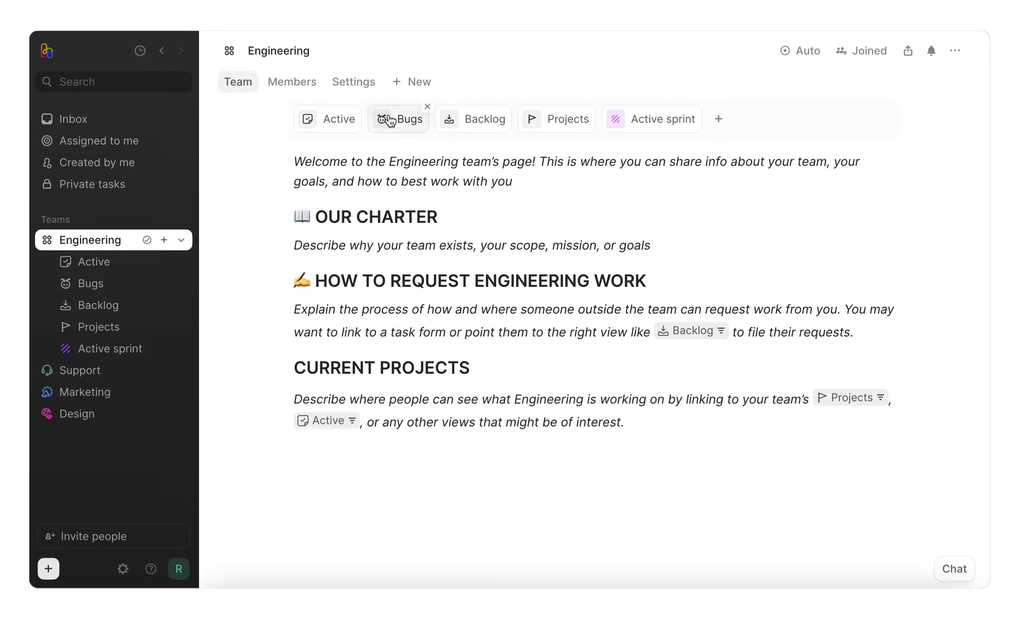
- Add two colleagues to the Engineering team from the Members tab
click(310, 91)
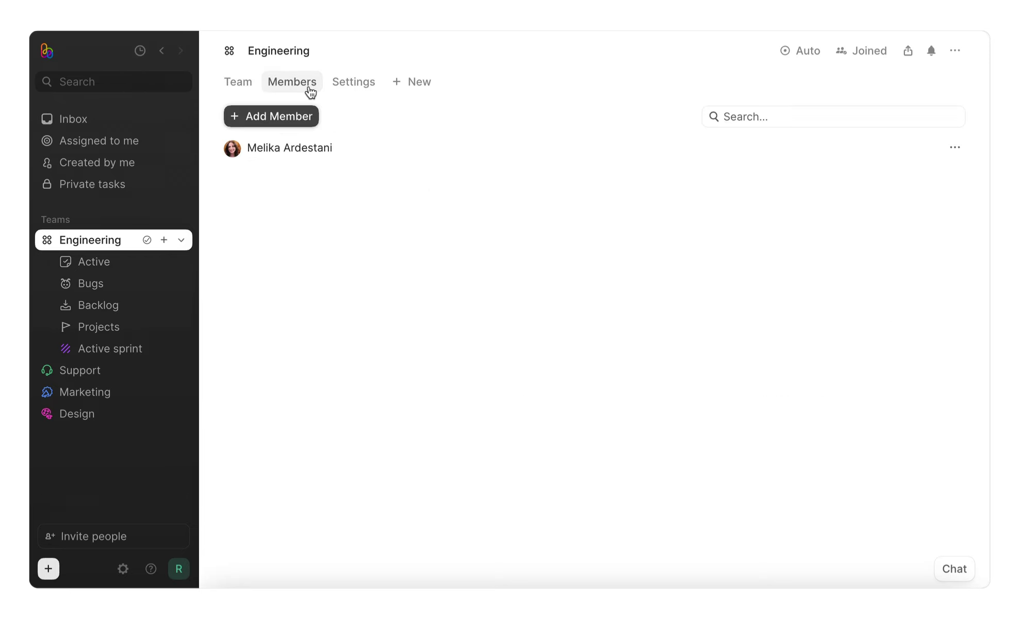
click(306, 124)
click(365, 148)
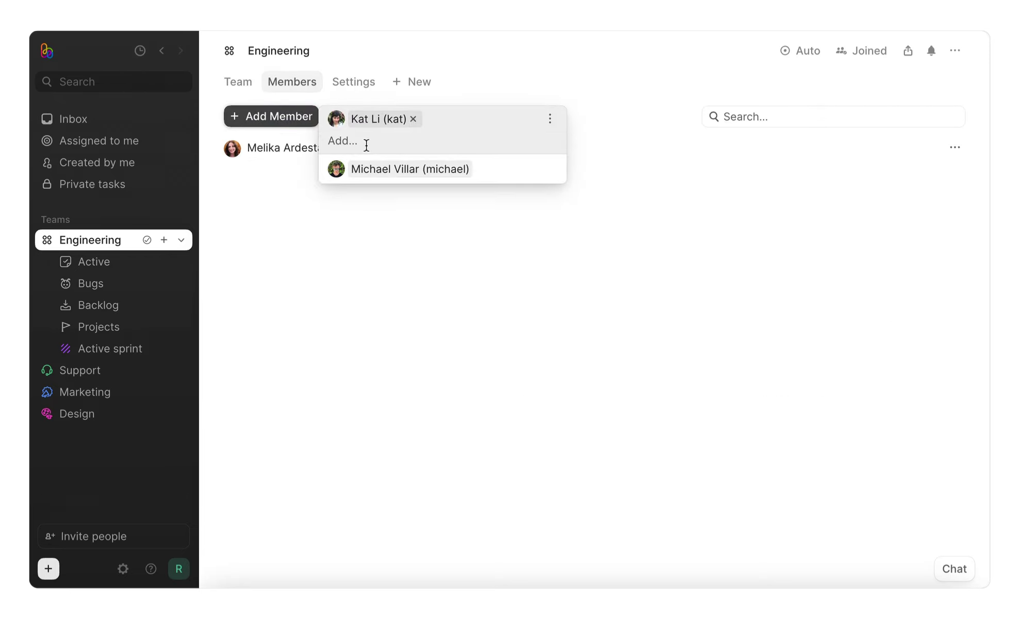
click(365, 169)
click(369, 216)
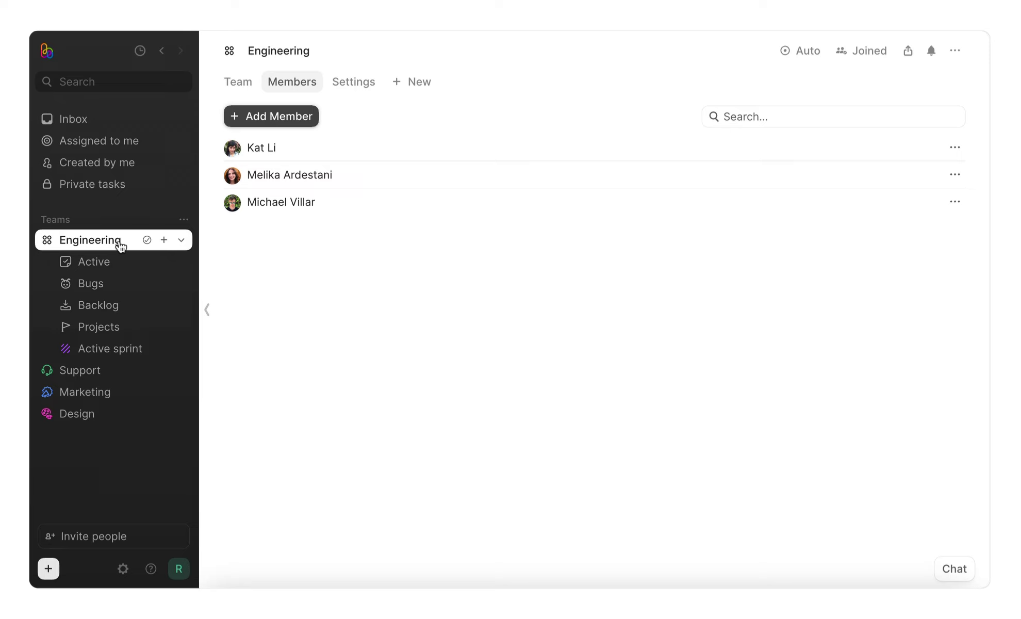
- Create a multi-select custom attribute named Customer in the team settings
click(348, 89)
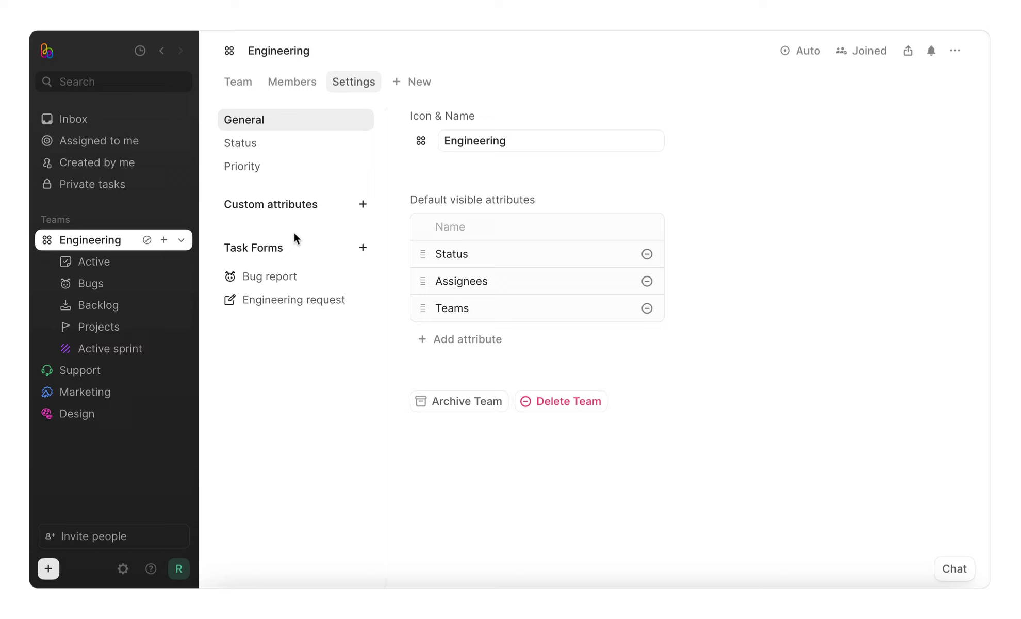
click(362, 205)
text(Customer)
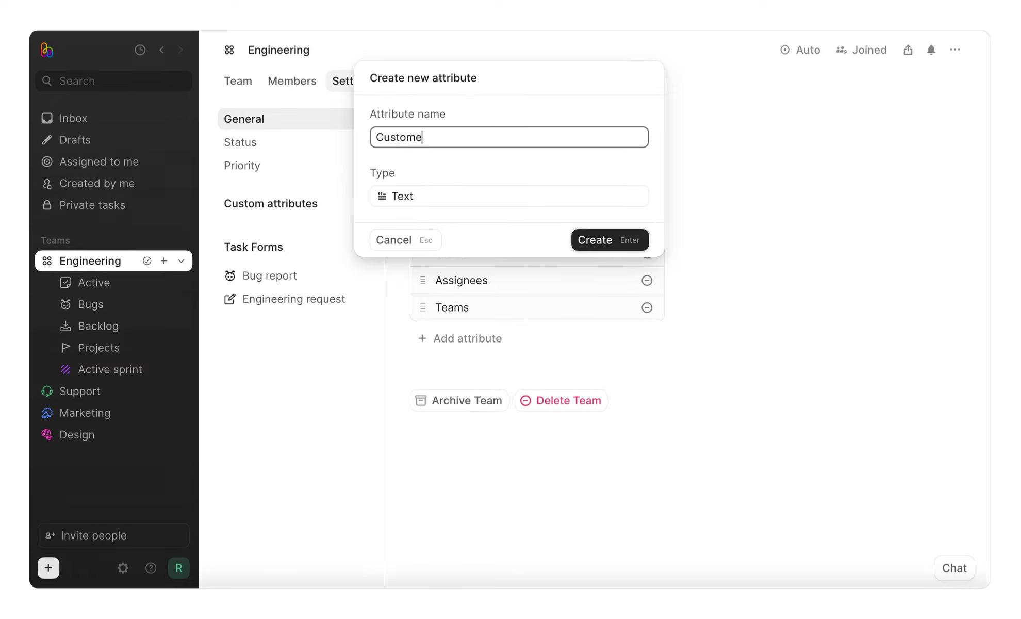
click(413, 192)
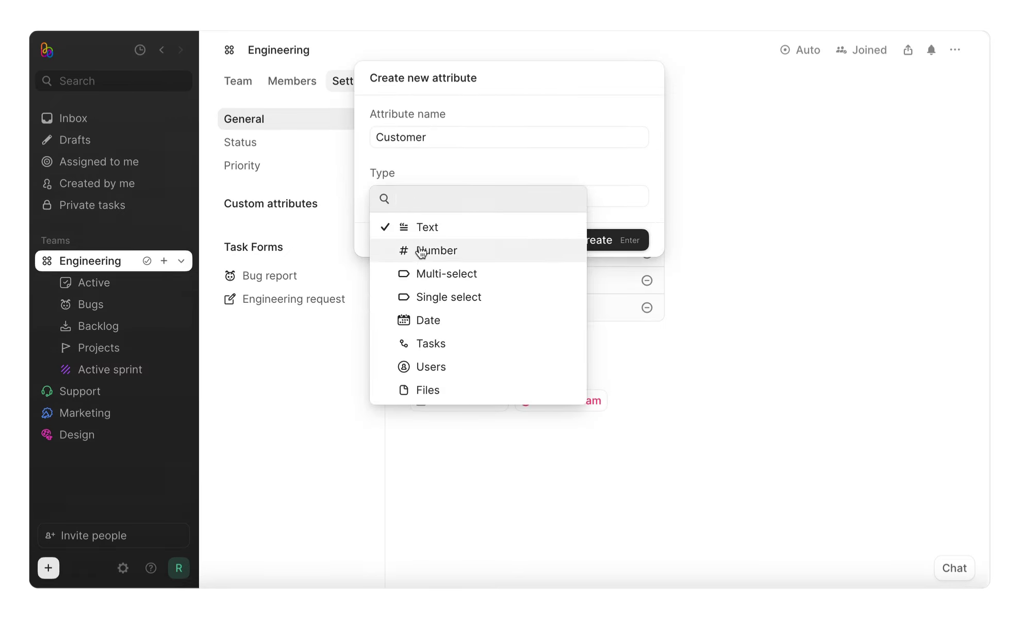
click(424, 274)
click(598, 240)
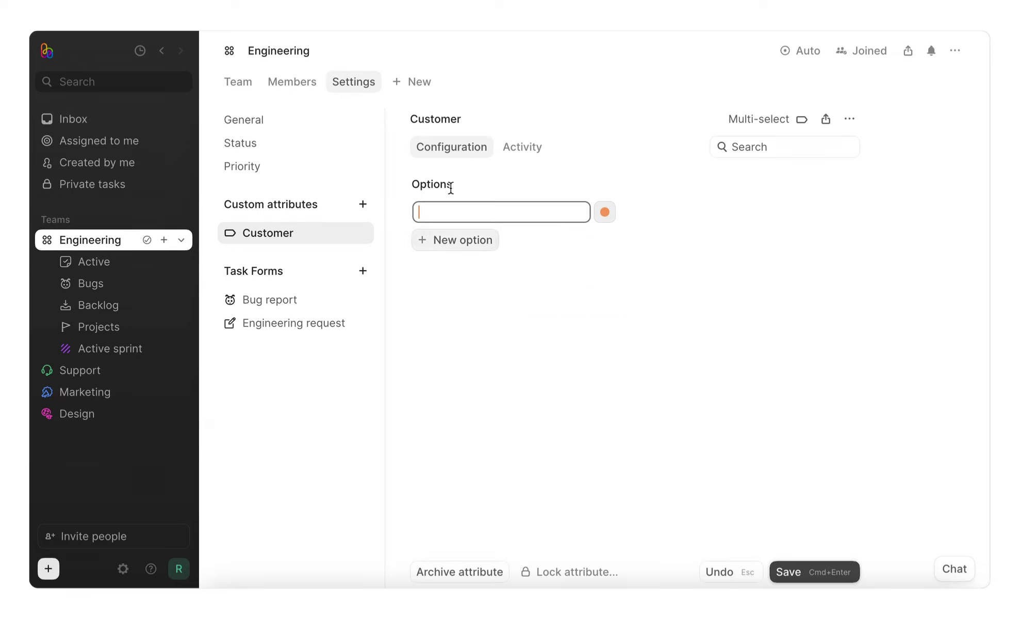
- Give Customer the options Apple, Nike and Adidas and save it for the workspace
text(Apple)
key(Return)
text(Nike)
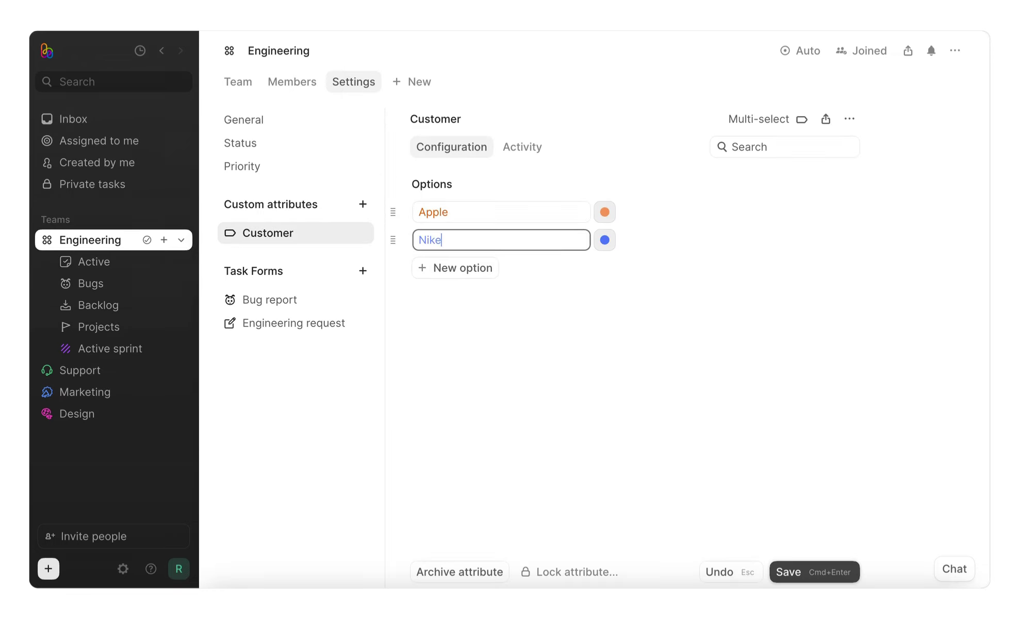
key(Return)
text(Adidas)
click(786, 567)
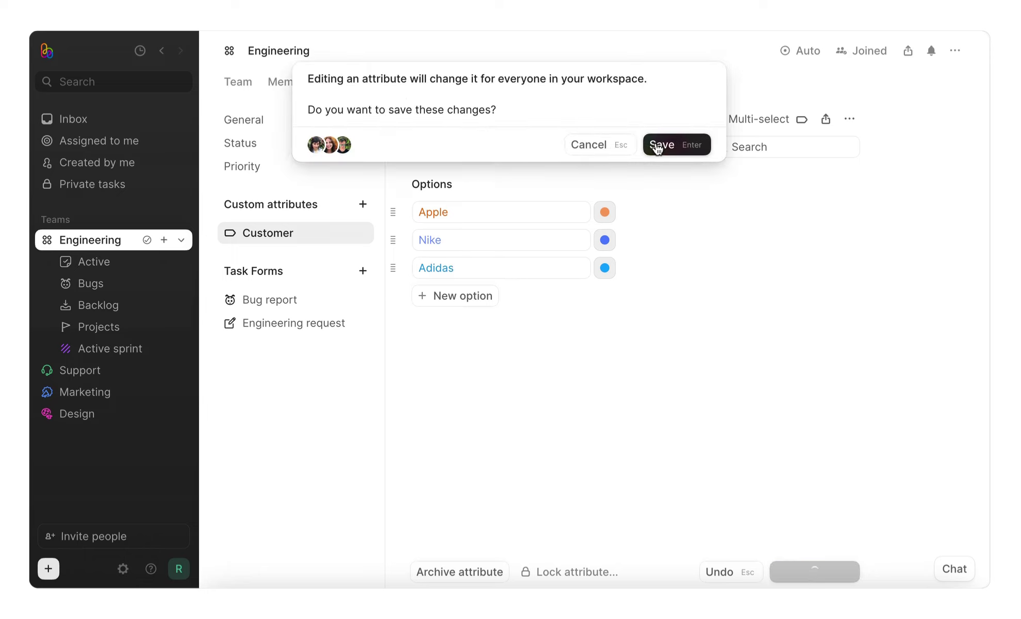
click(655, 144)
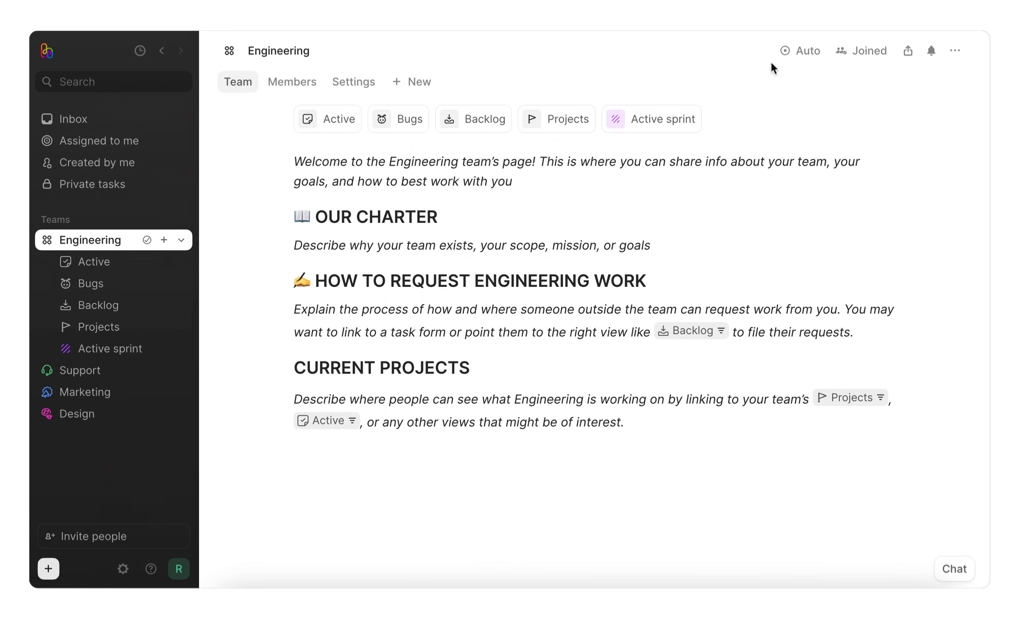
- Open the Auto-fill attributes automation from the team's automations
click(795, 48)
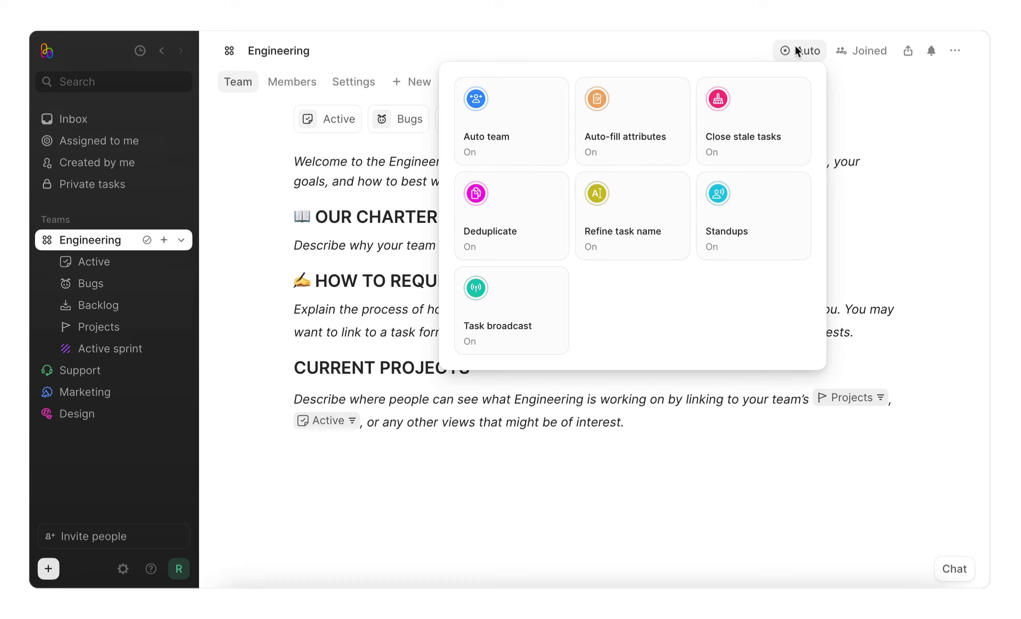
click(616, 152)
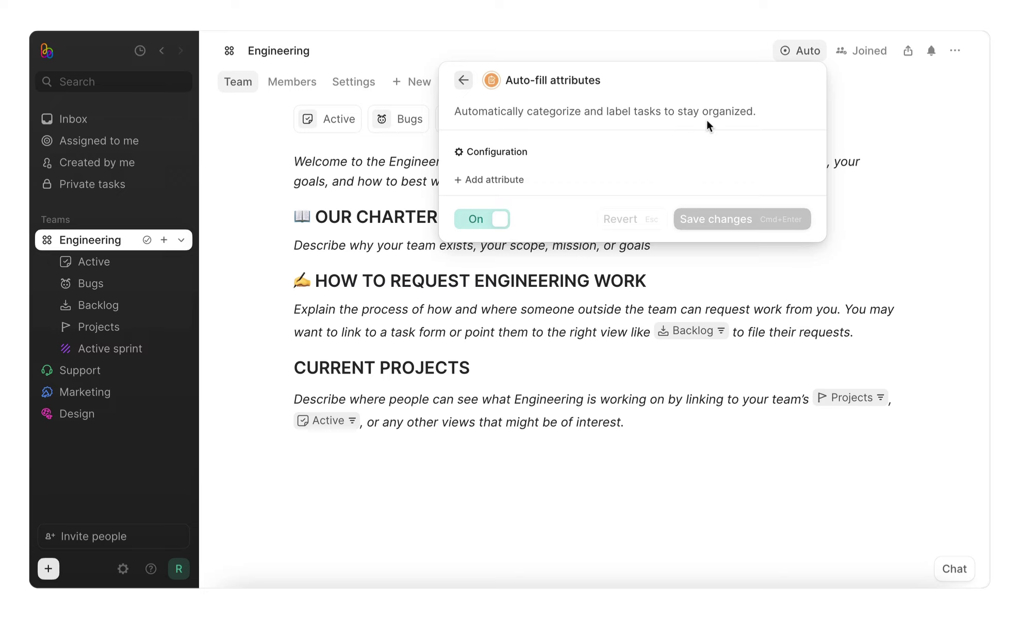
- Auto-fill the Tags attribute with only the Bug tag, pasting in its description
click(516, 178)
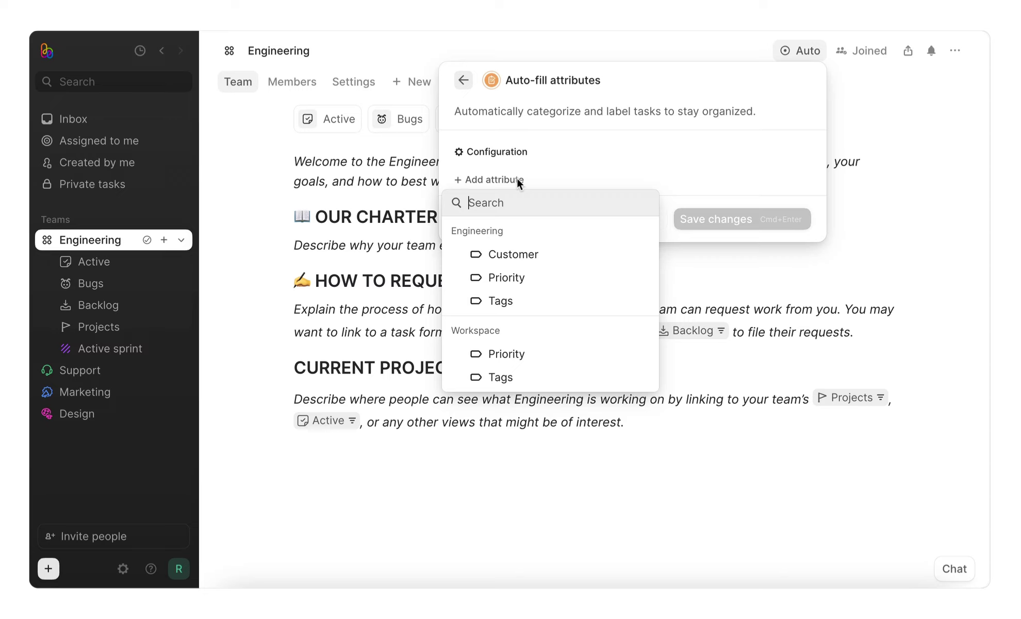
click(497, 303)
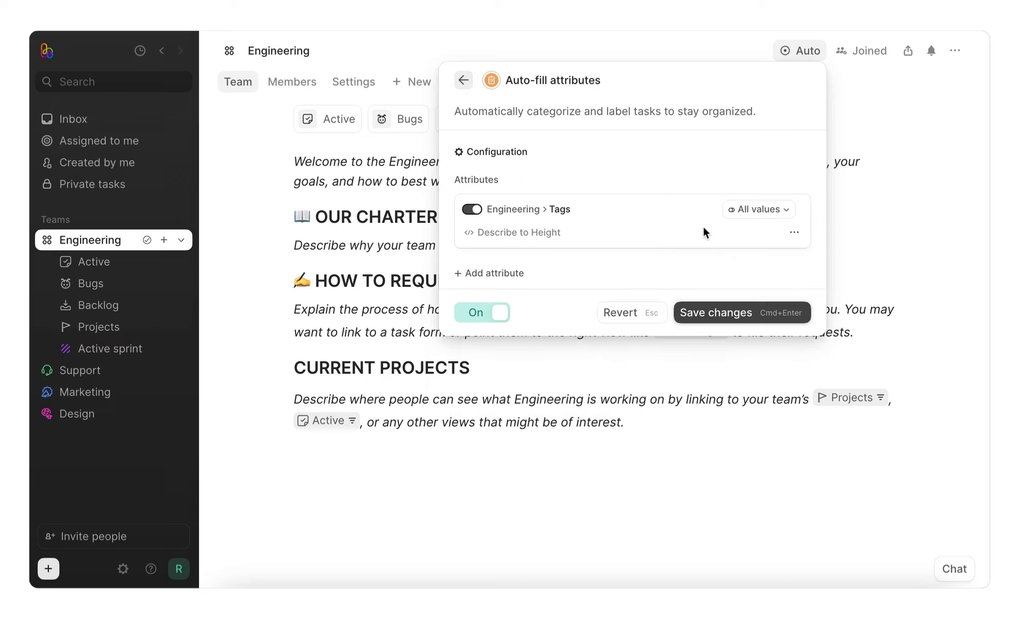
click(745, 210)
click(746, 261)
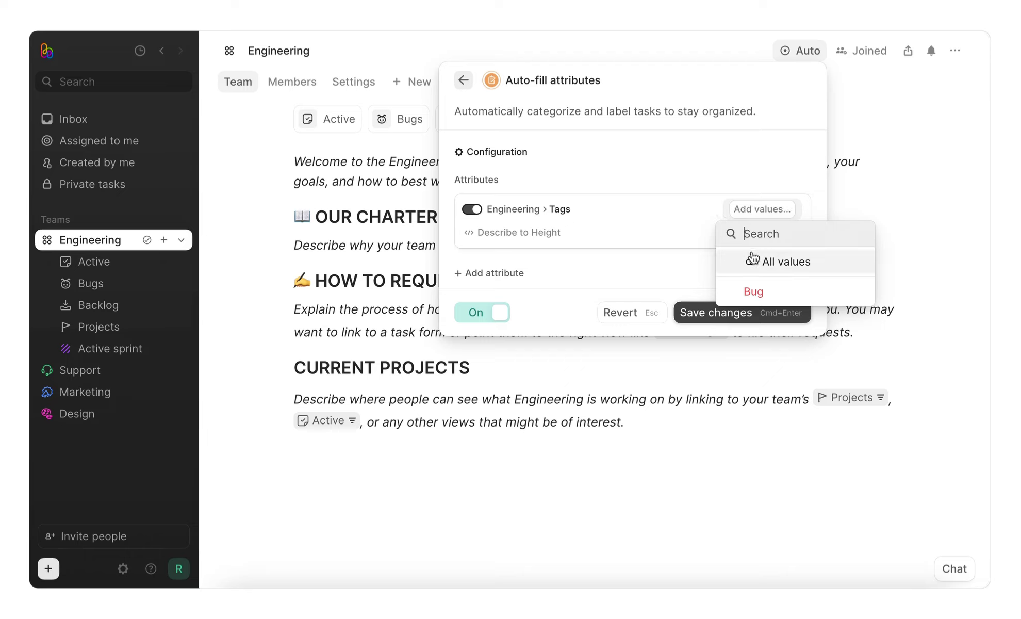
click(746, 292)
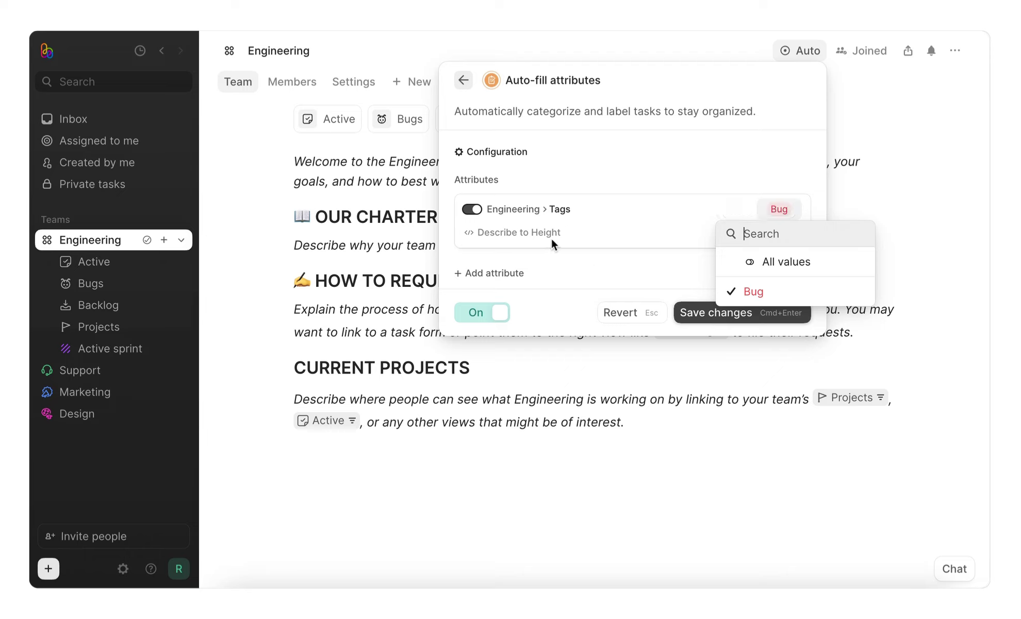
click(536, 234)
click(515, 236)
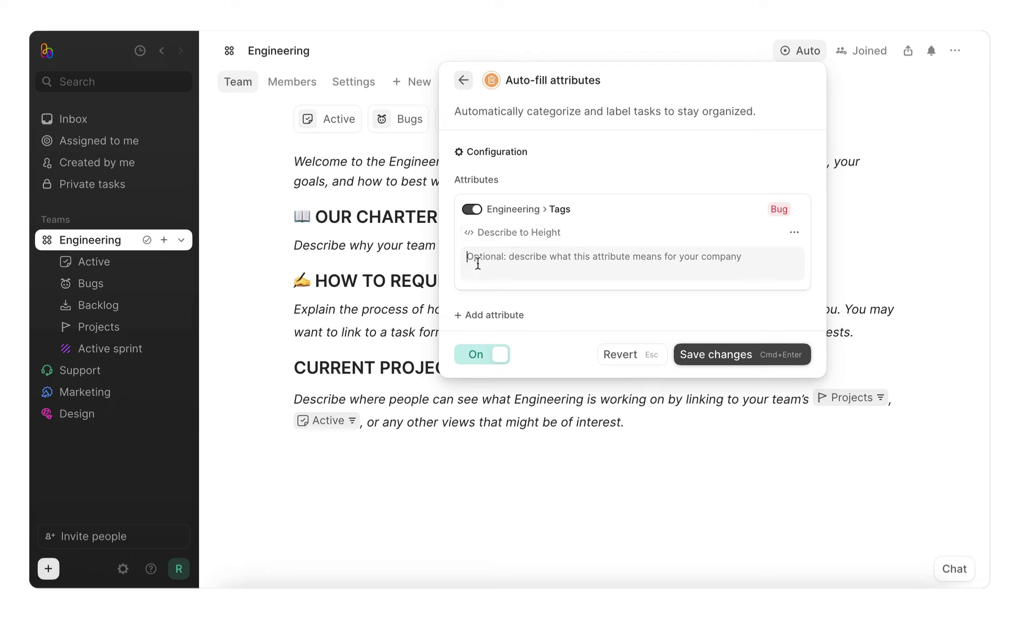
text(Add the tag "bug" if the task is definitely a bug — a broken feature, or something not behaving as it should.)
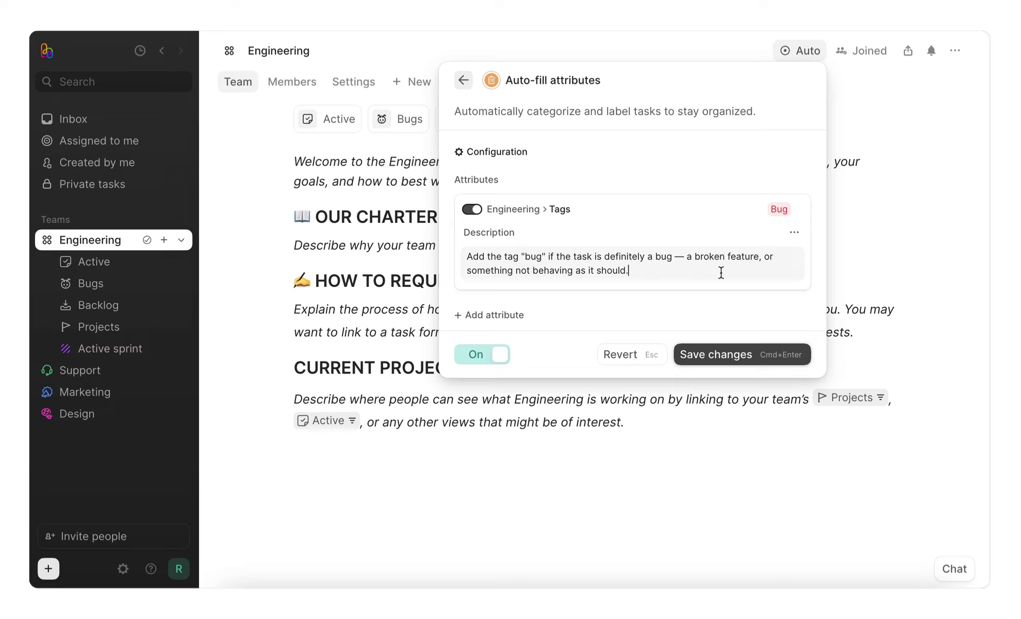
- Add Customer as an auto-filled attribute with a description, then save the changes
click(510, 316)
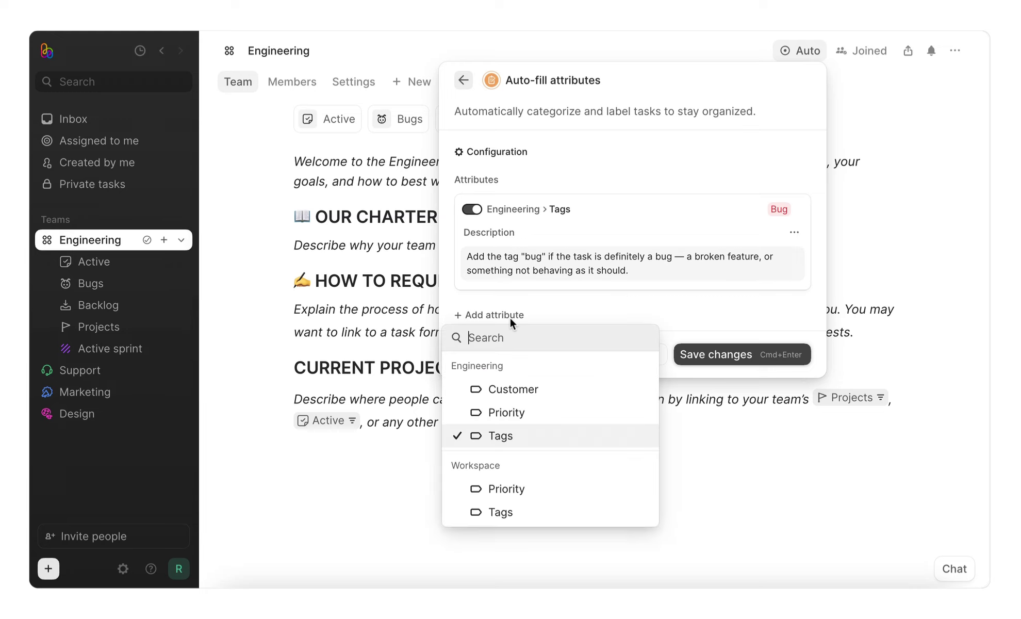
click(508, 389)
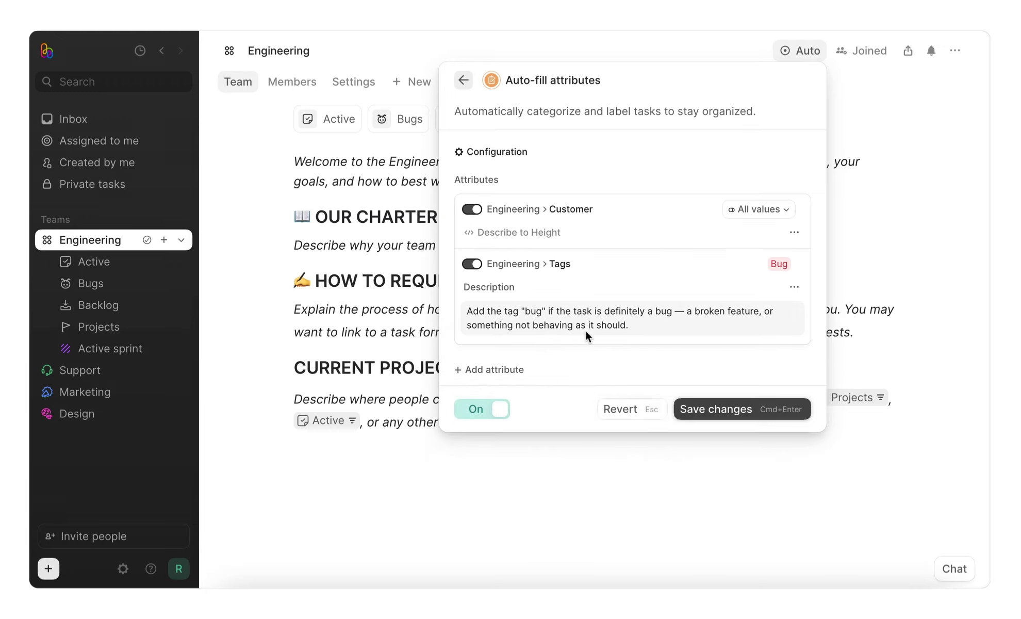
click(779, 208)
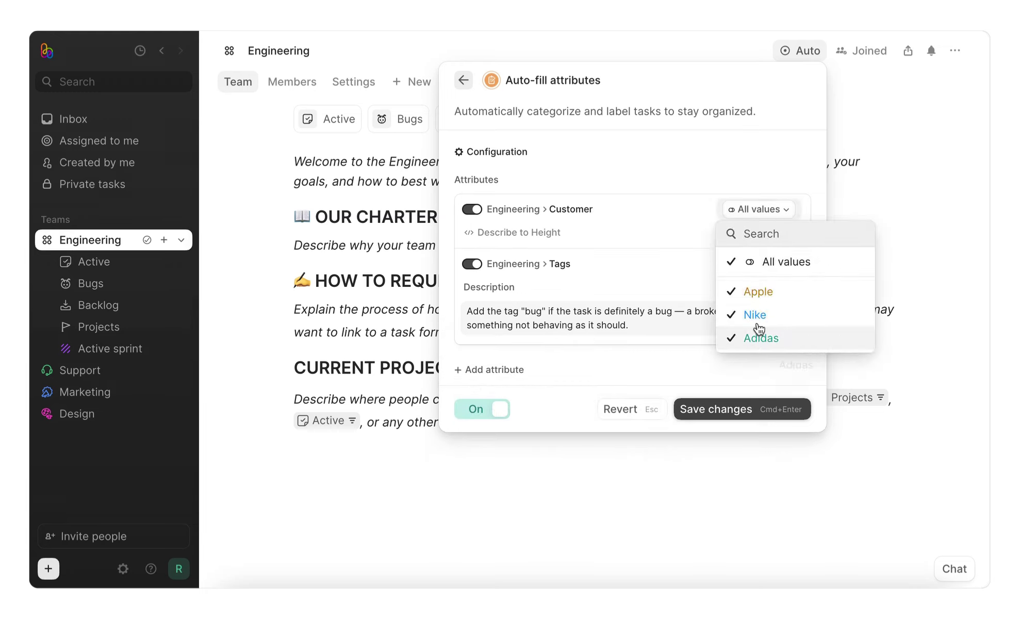
click(773, 209)
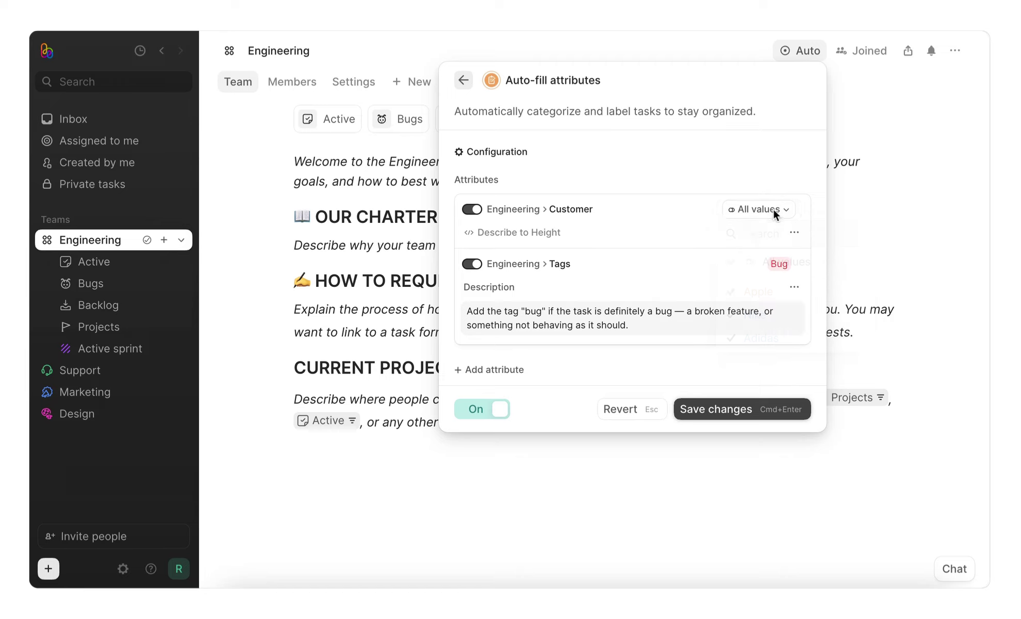
click(508, 233)
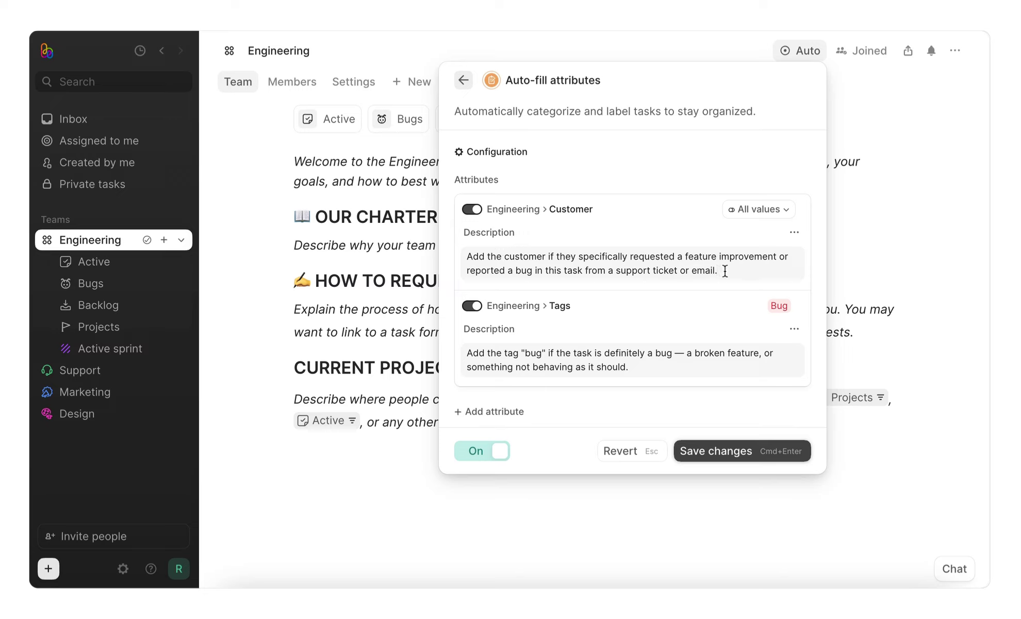
click(708, 452)
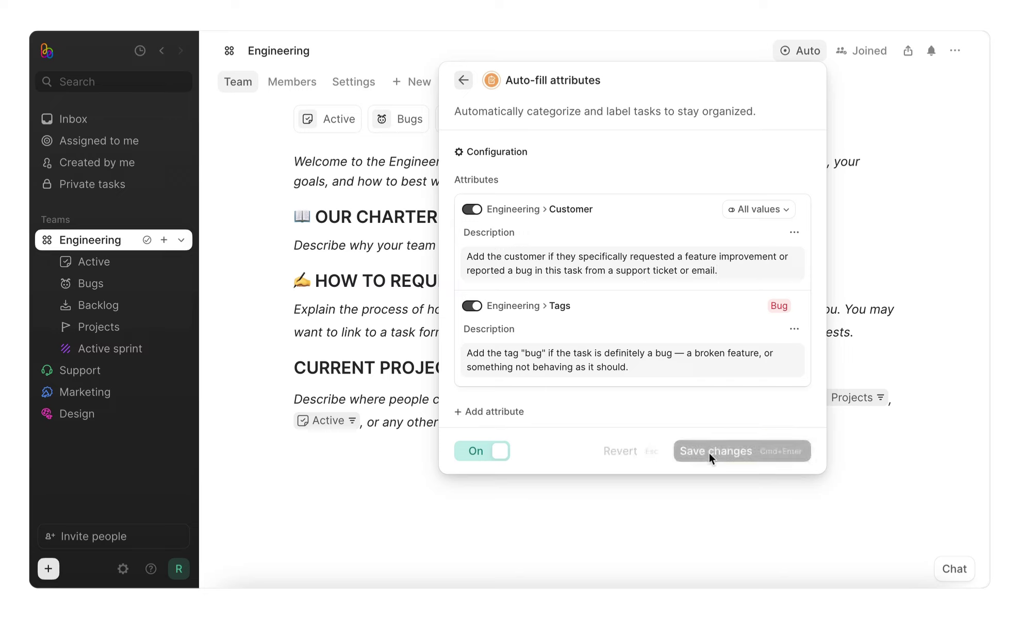
- Close the Auto-fill attributes popover to return to the Engineering team page
click(882, 201)
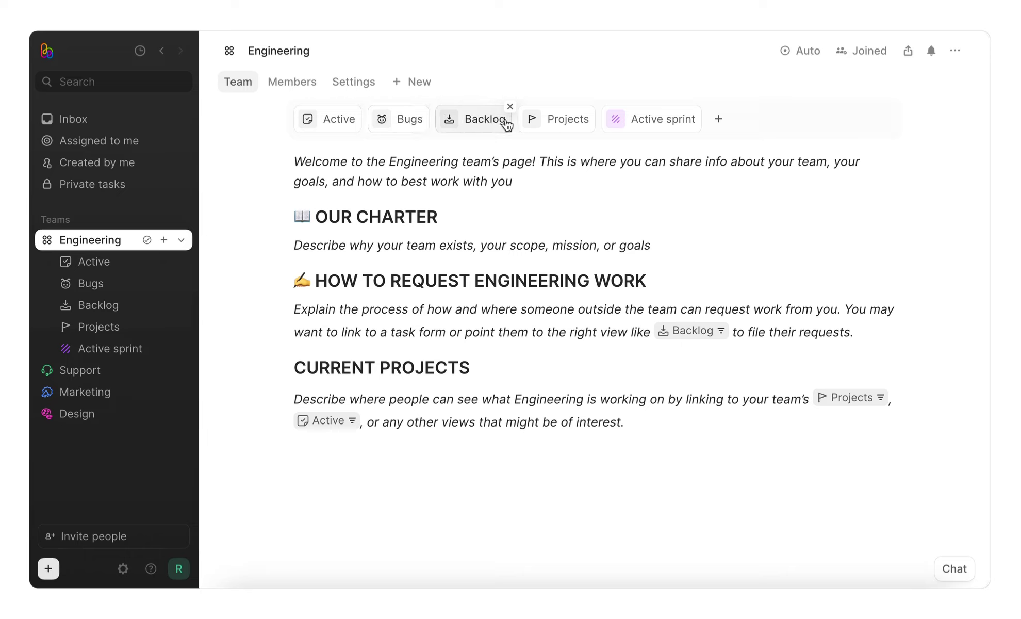
- Open the Projects view chip on the Engineering team page
click(535, 121)
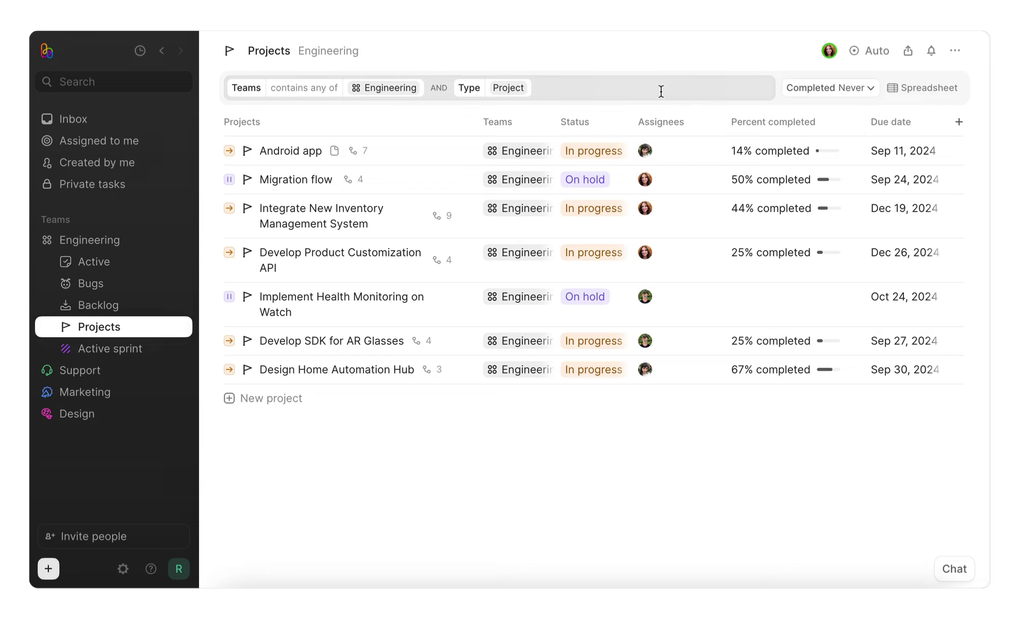
- Filter the projects to Priority High or Medium
click(618, 86)
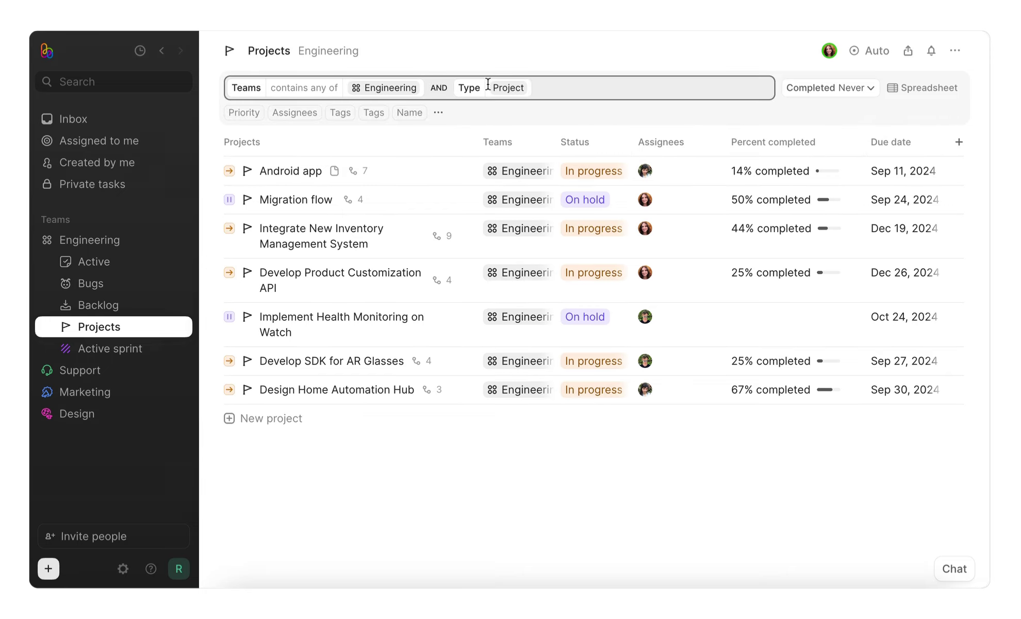
click(254, 114)
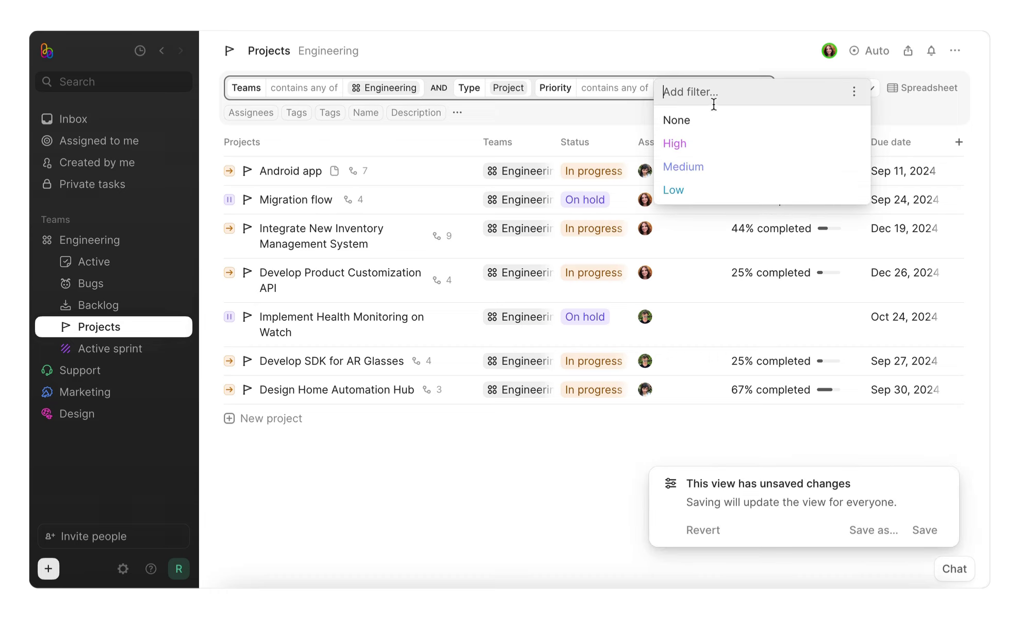
click(703, 144)
click(703, 165)
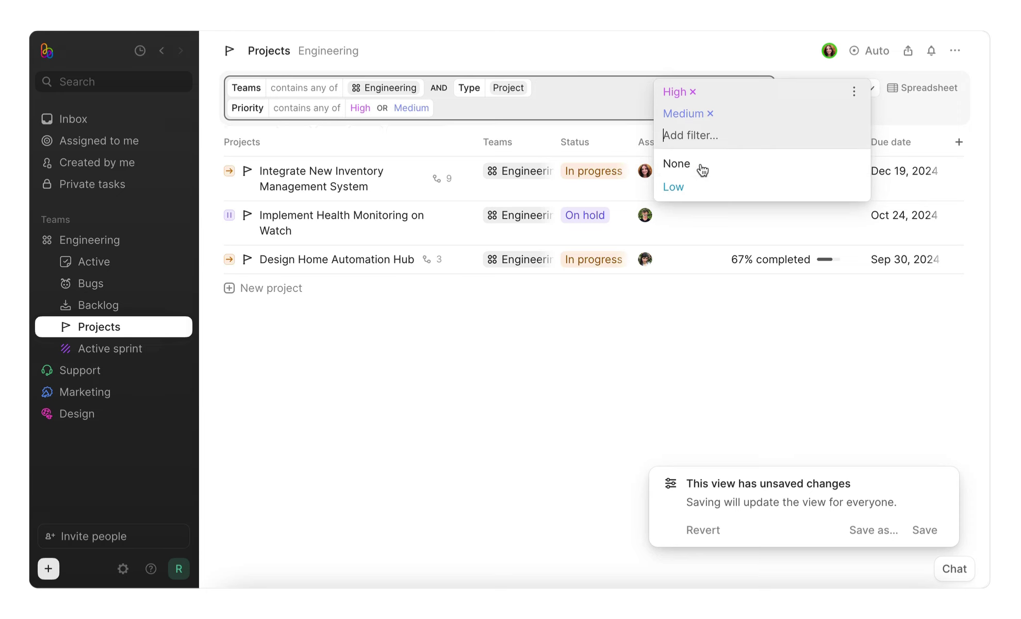
click(655, 58)
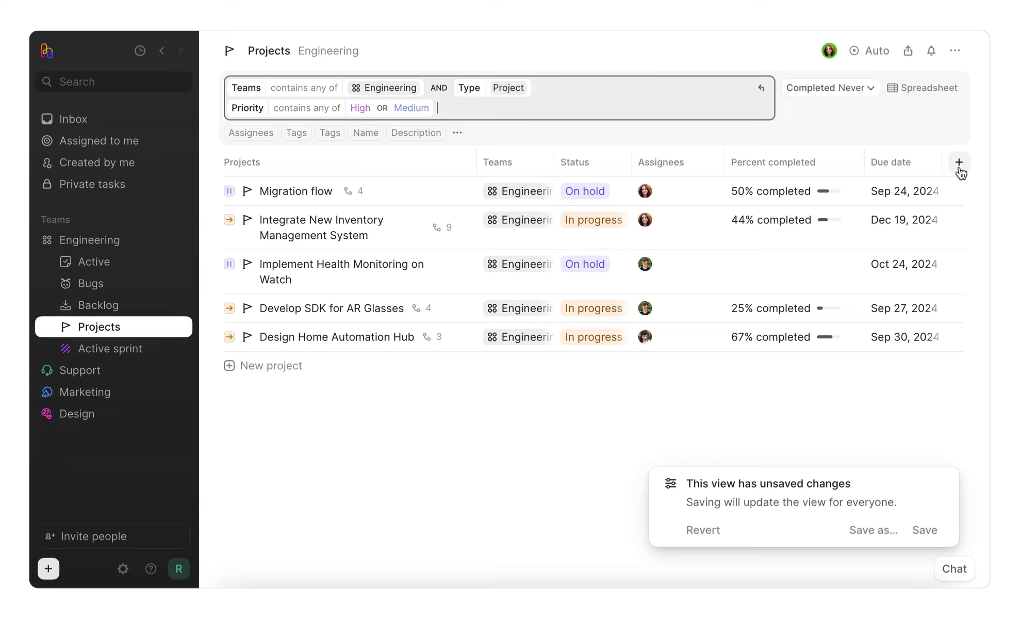
- Show the projects as a Kanban board sectioned by Priority
click(918, 89)
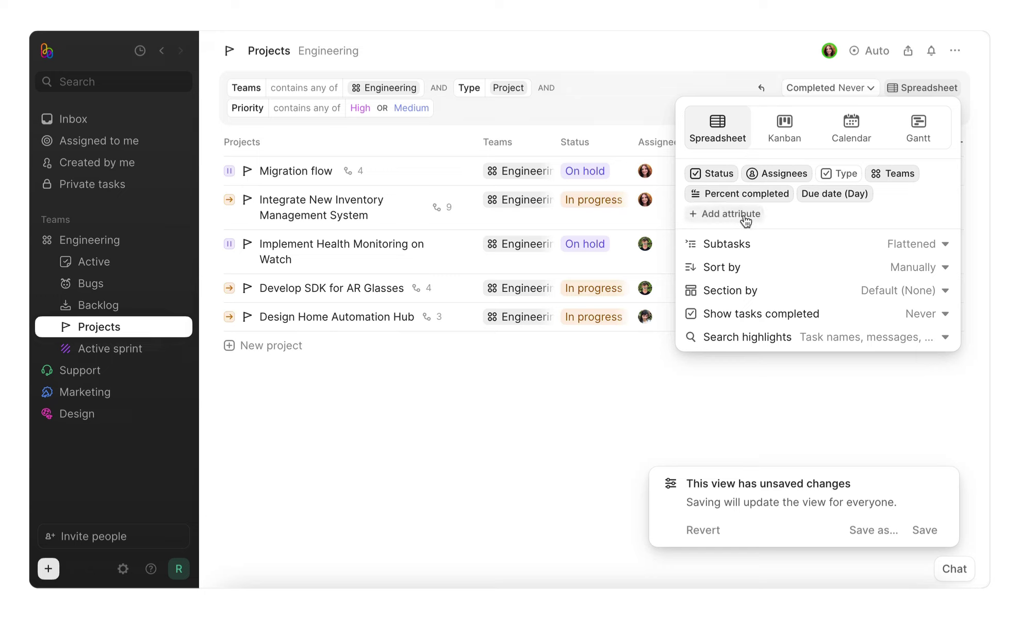
click(941, 293)
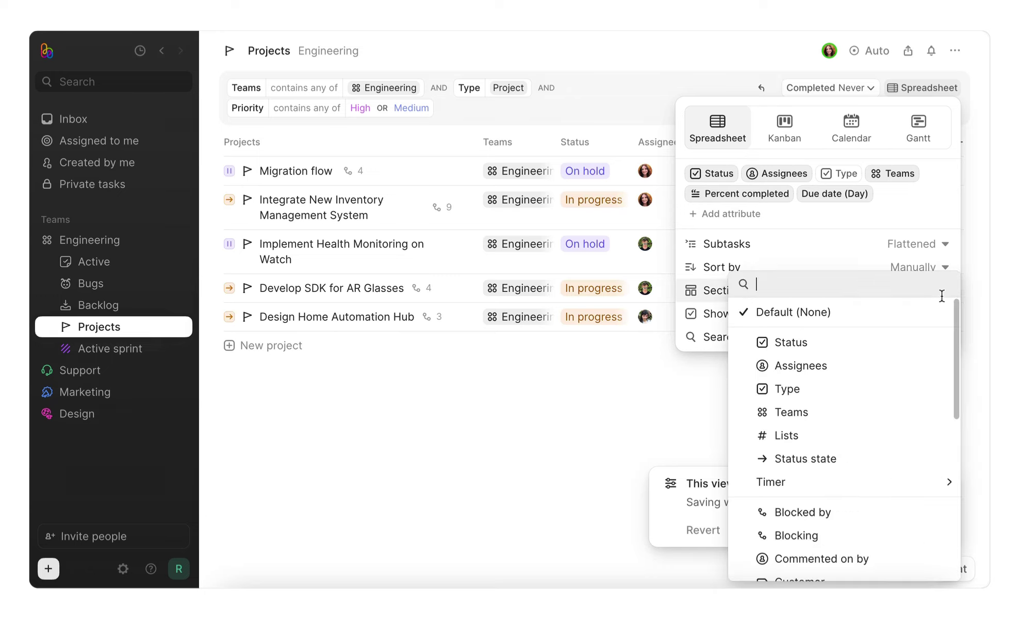
scroll(854, 447, down, 5)
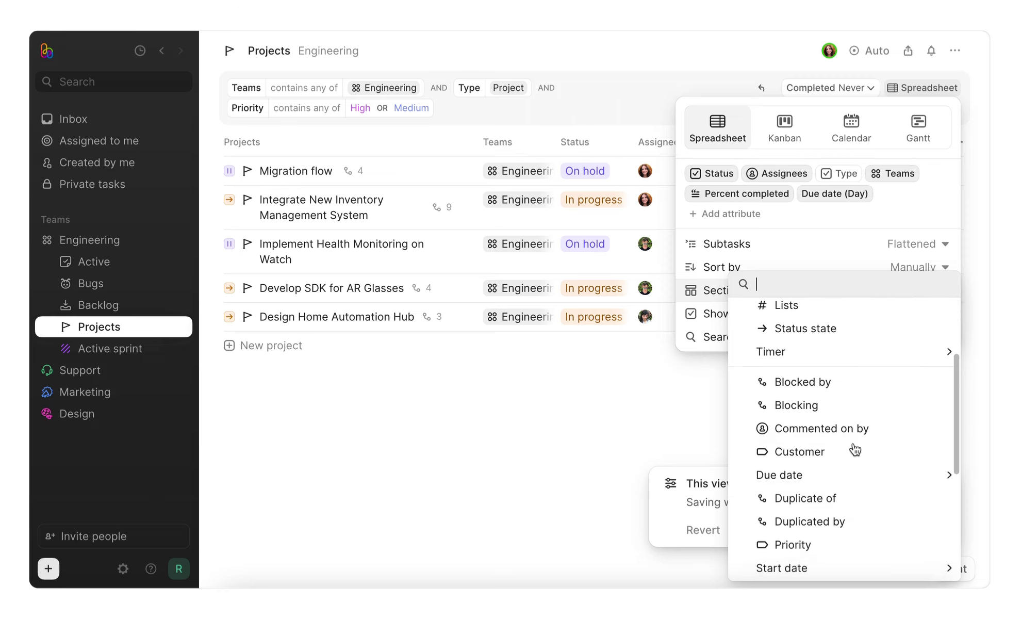
click(788, 505)
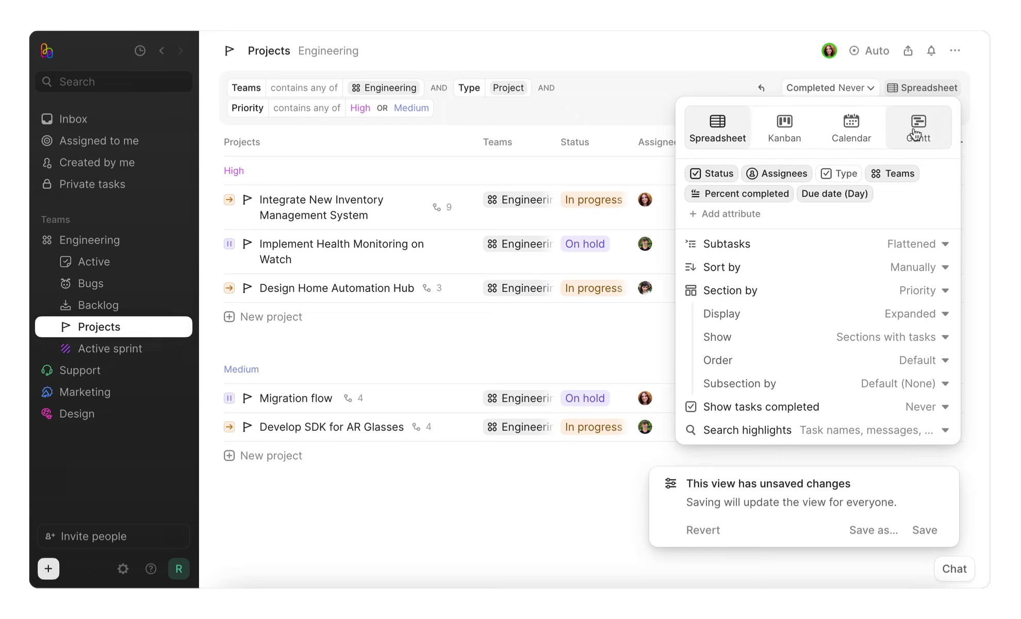
click(784, 129)
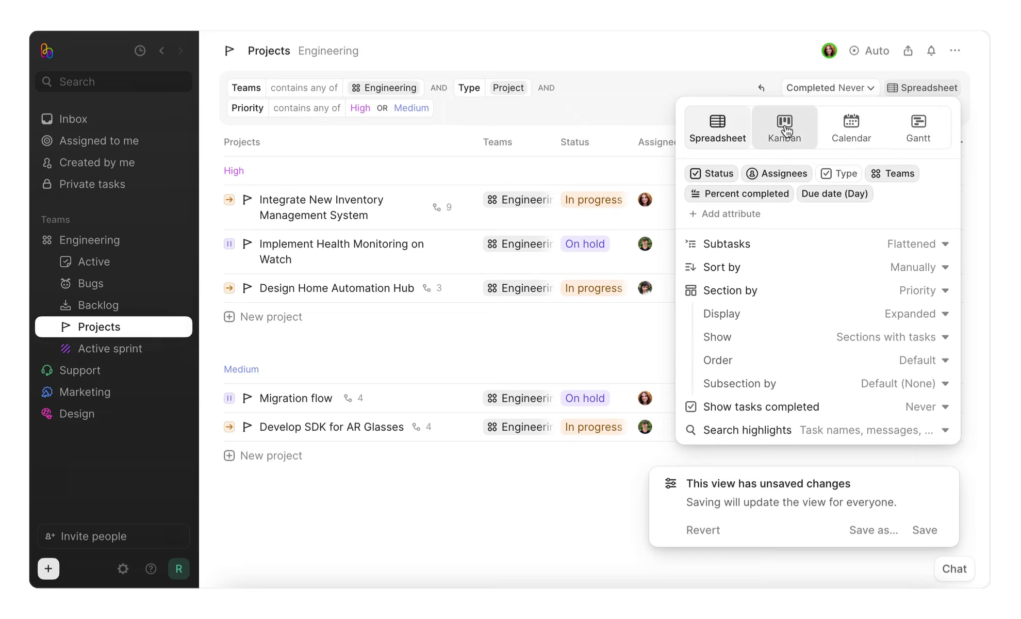
click(652, 117)
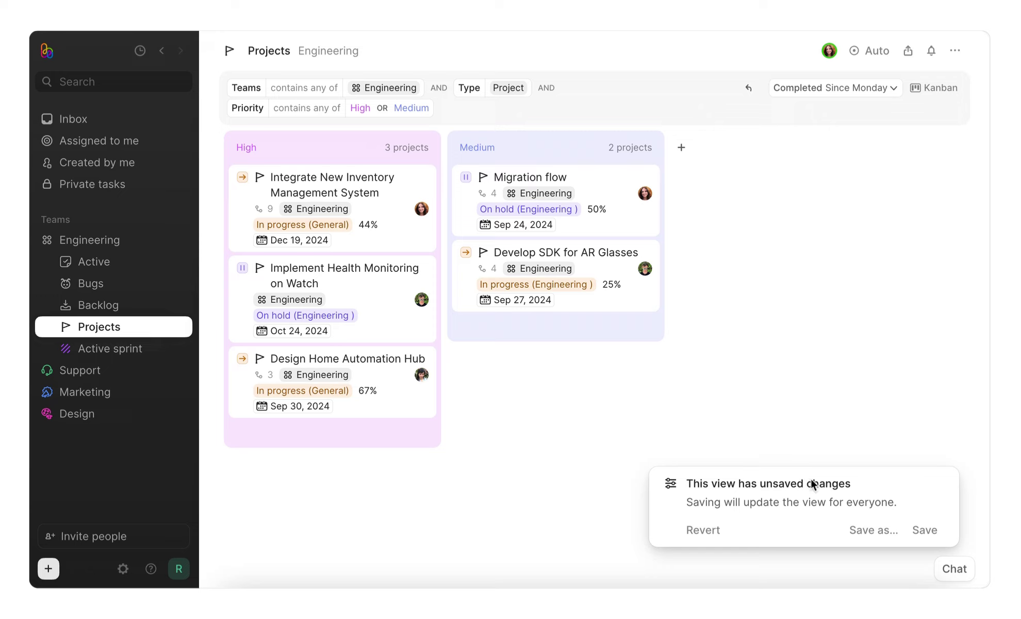
- Save this setup as a new view named 'Engineering projects by priority'
click(887, 536)
text(Engi)
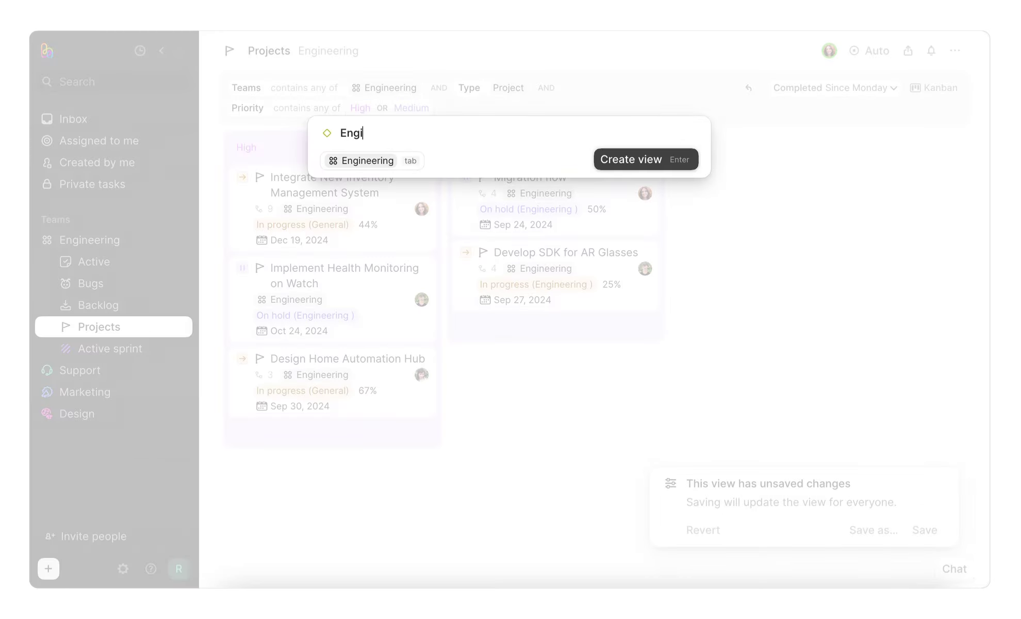
text(neering projects by priority)
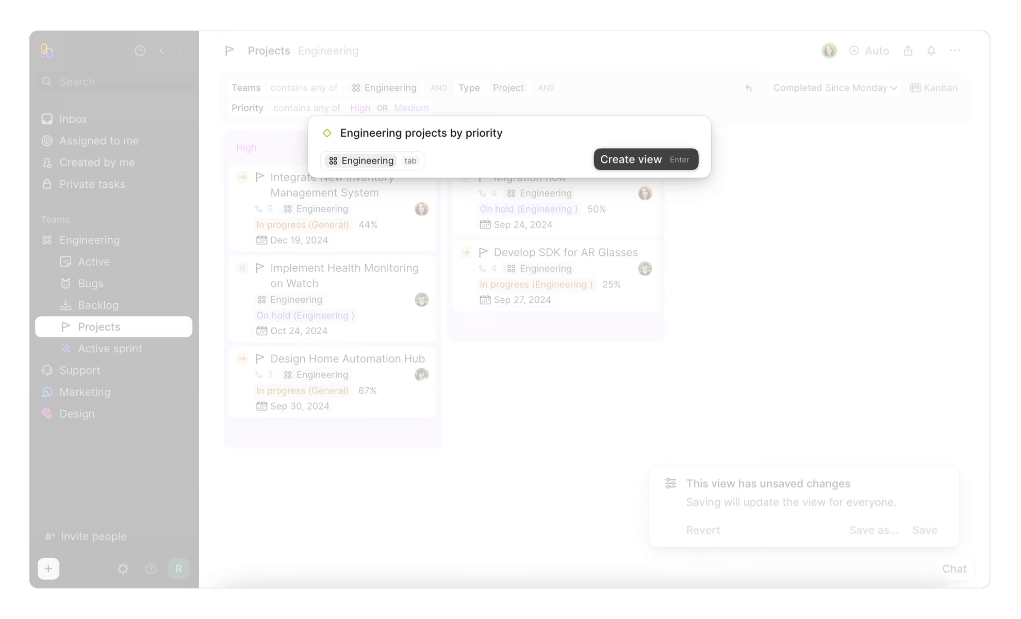
click(645, 161)
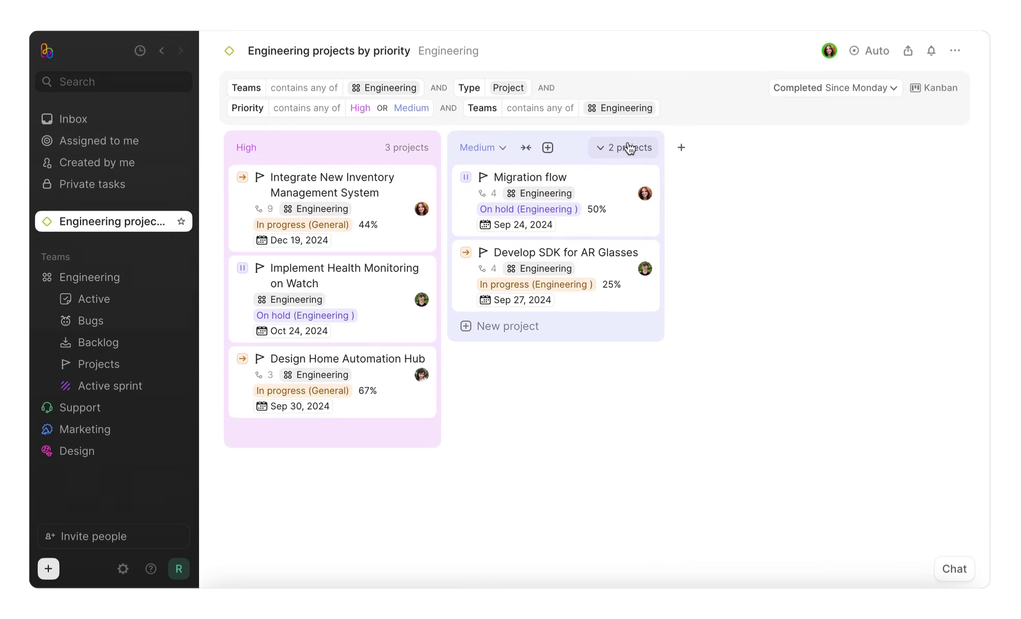
- Return to the Engineering team page and bring up the + New creation menu
click(139, 277)
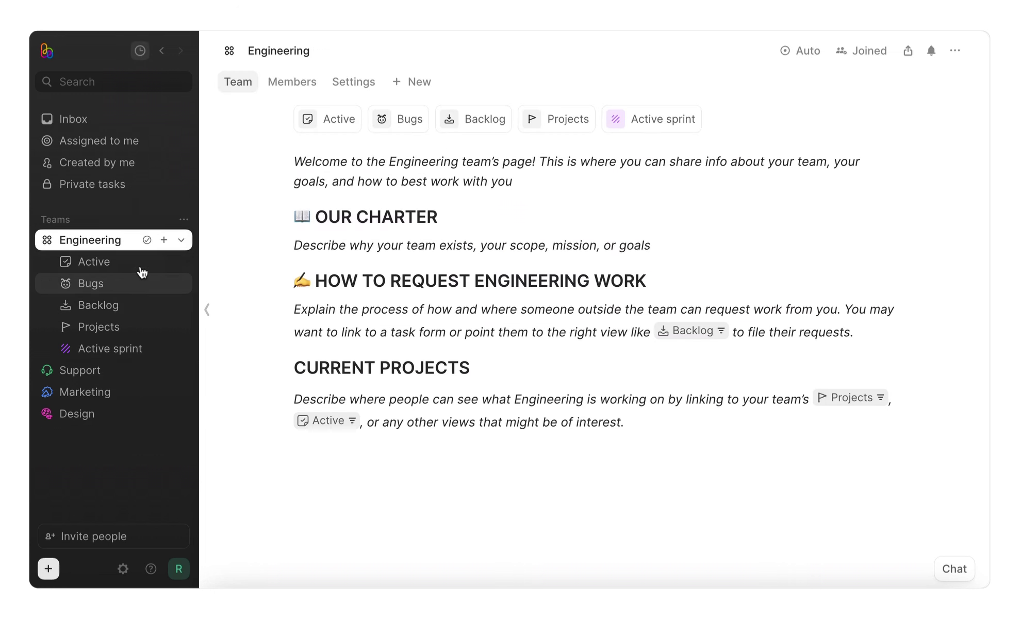
click(413, 81)
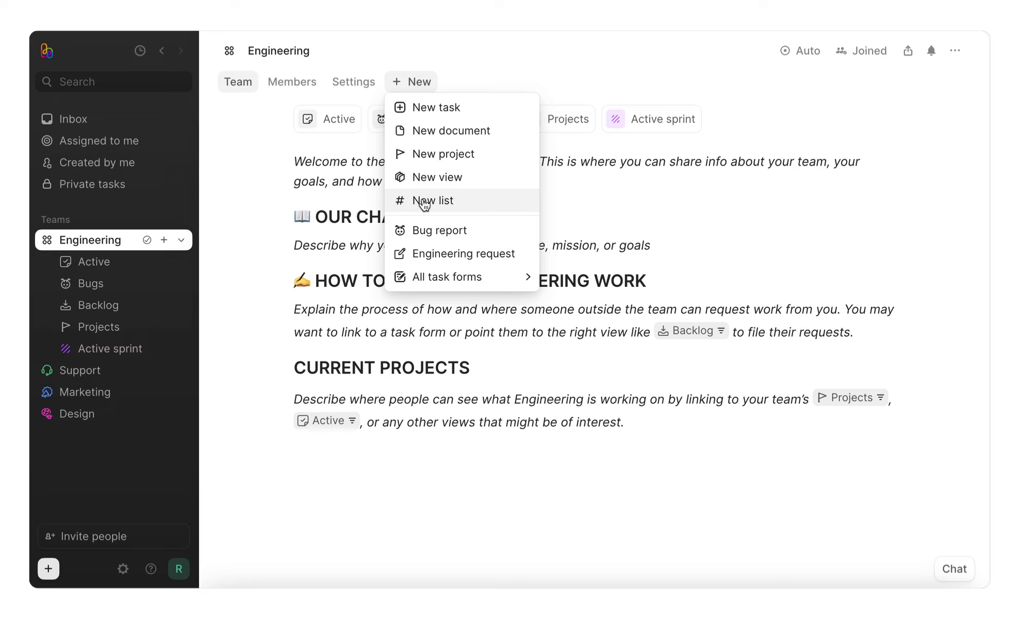
- Create a new project named 'Product launch'
click(427, 154)
text(Product launch)
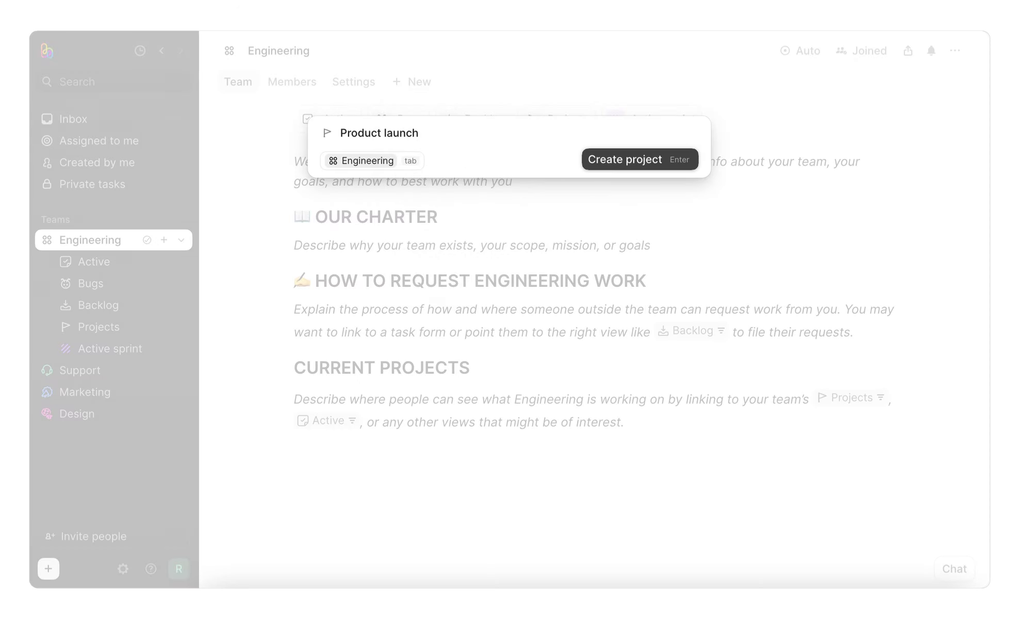
click(663, 154)
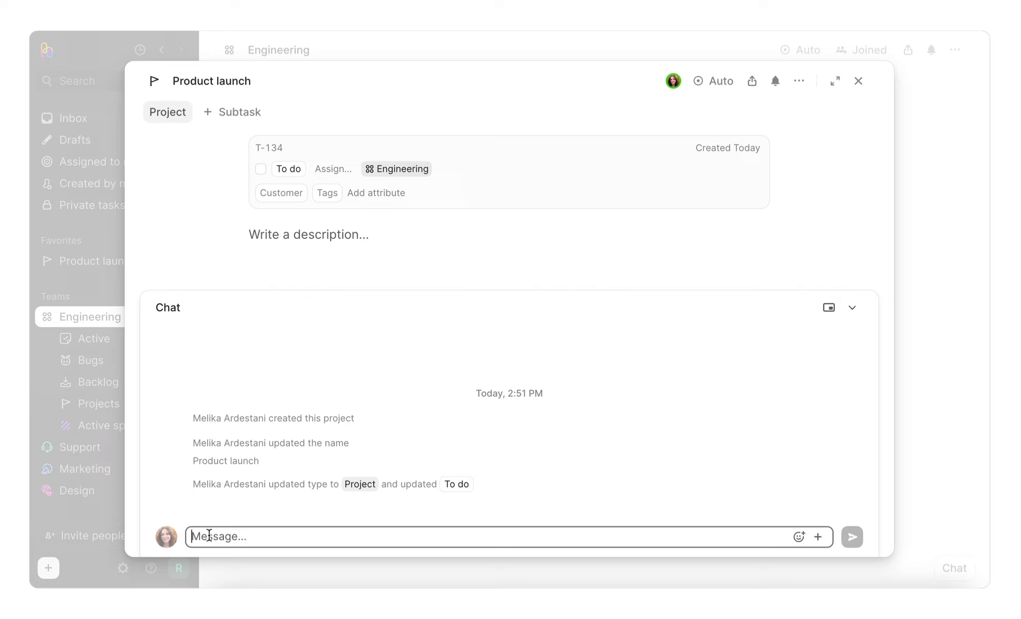
text(@Kat)
key(Return)
text(ready)
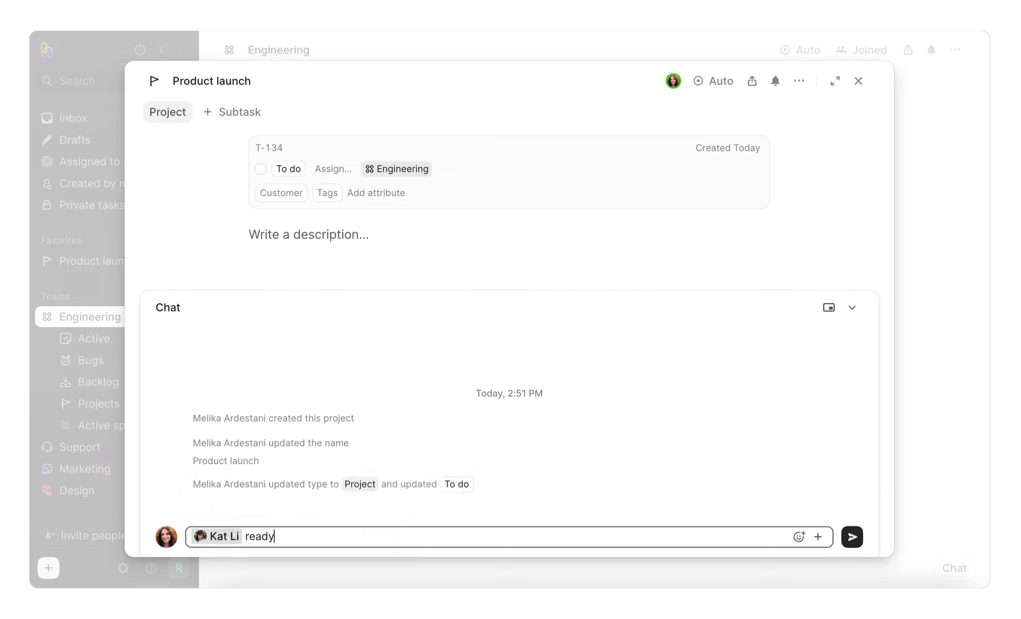
text( to kick this off!)
key(Return)
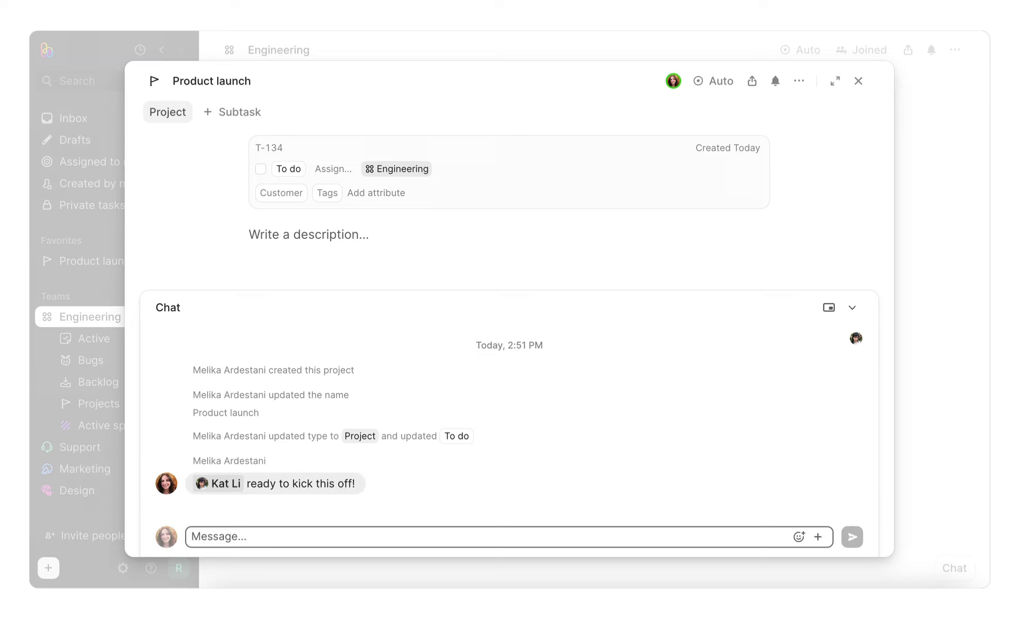
- Add subtasks 'Nike inventory request' and 'Apple watch enhancements', with 'Not working properly' indented beneath the second
click(231, 118)
click(213, 171)
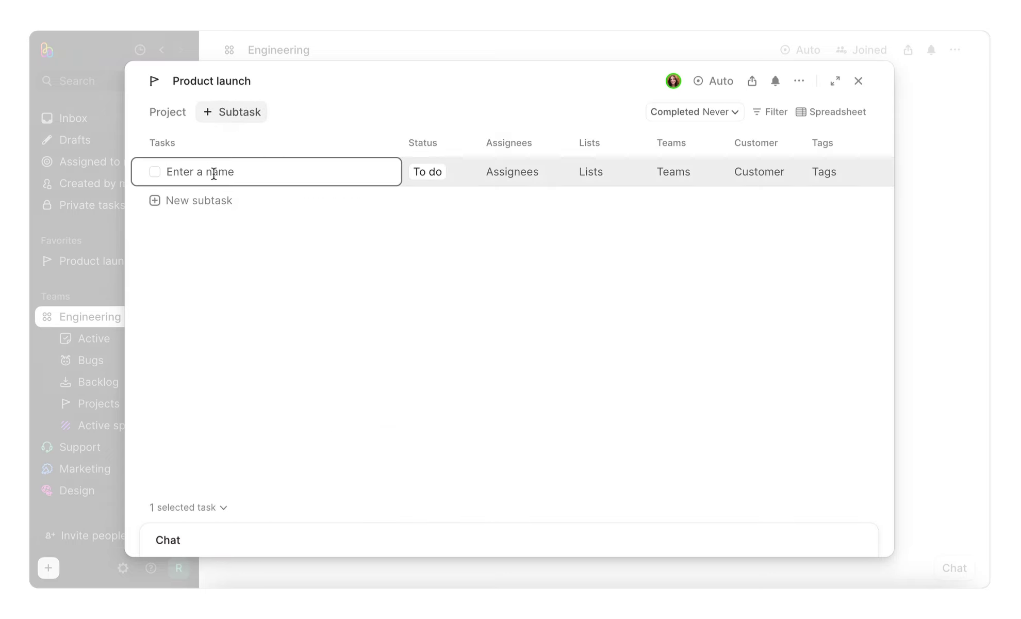
text(Nike inventory request)
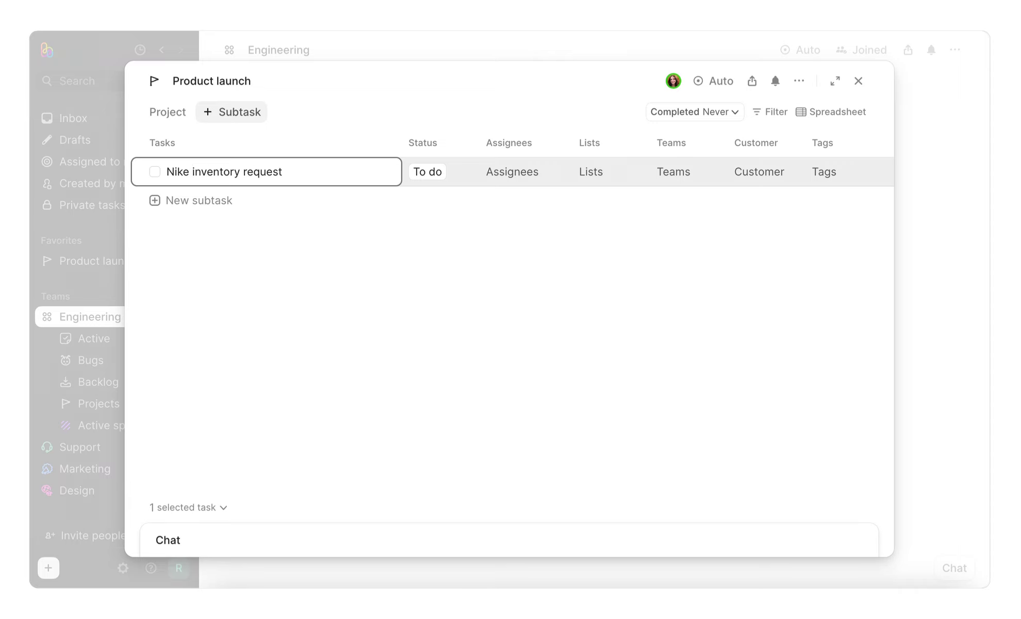
key(Return)
text(Apple watch)
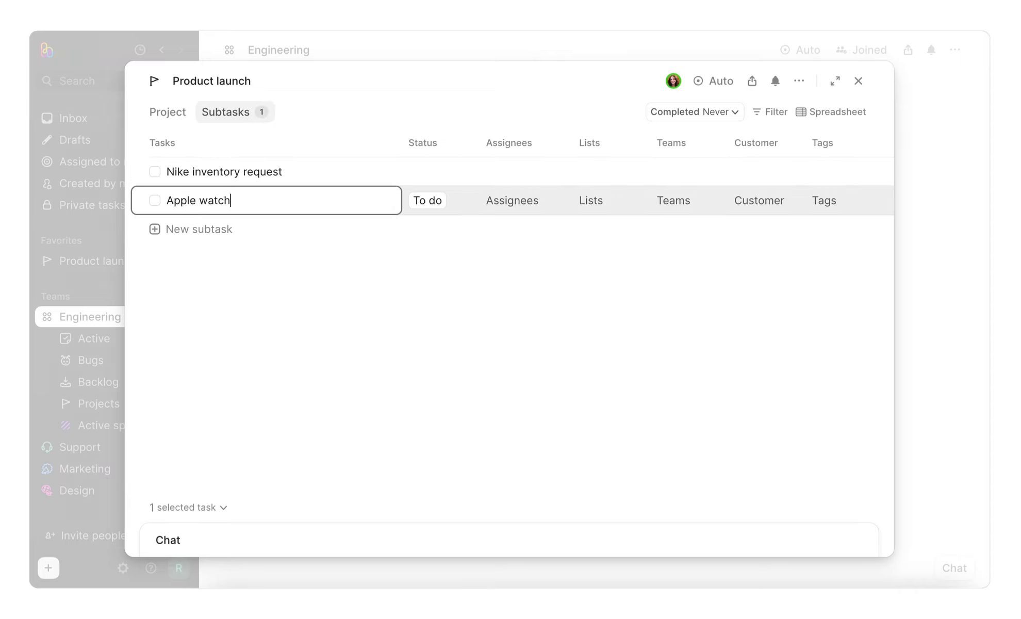
text( enhancements)
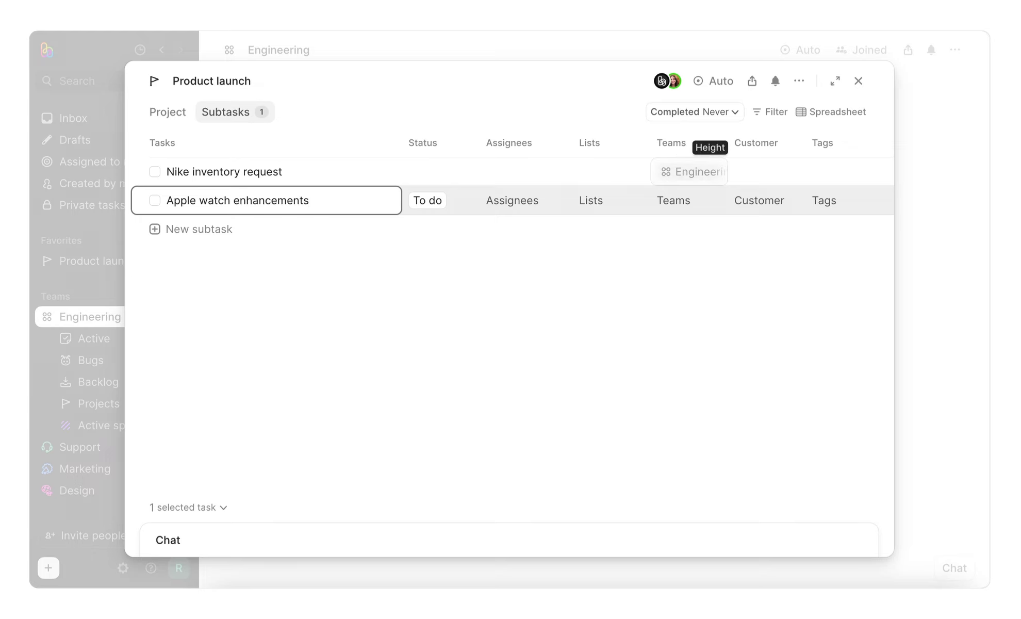
key(Return)
key(Tab)
text(N)
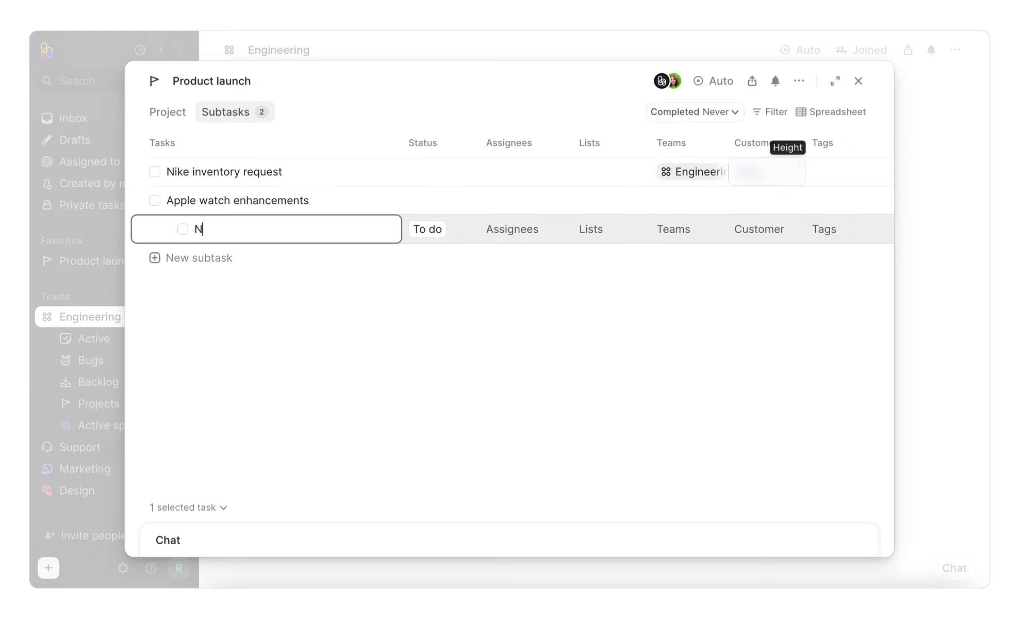
text(ot working properly)
click(222, 333)
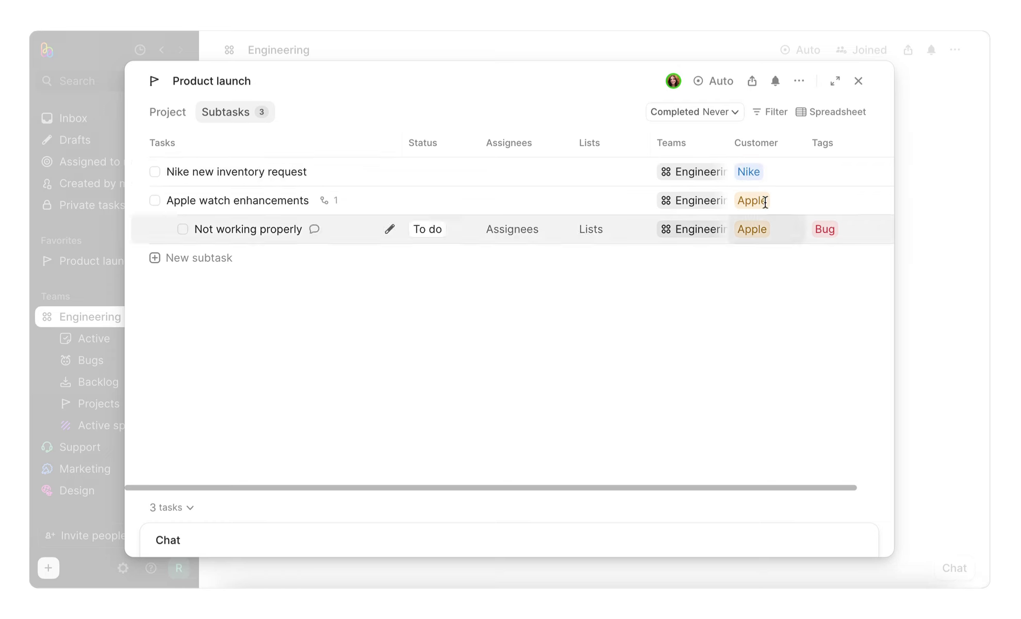
- Expand Product launch to full page and turn on the Live product doc automation
click(835, 81)
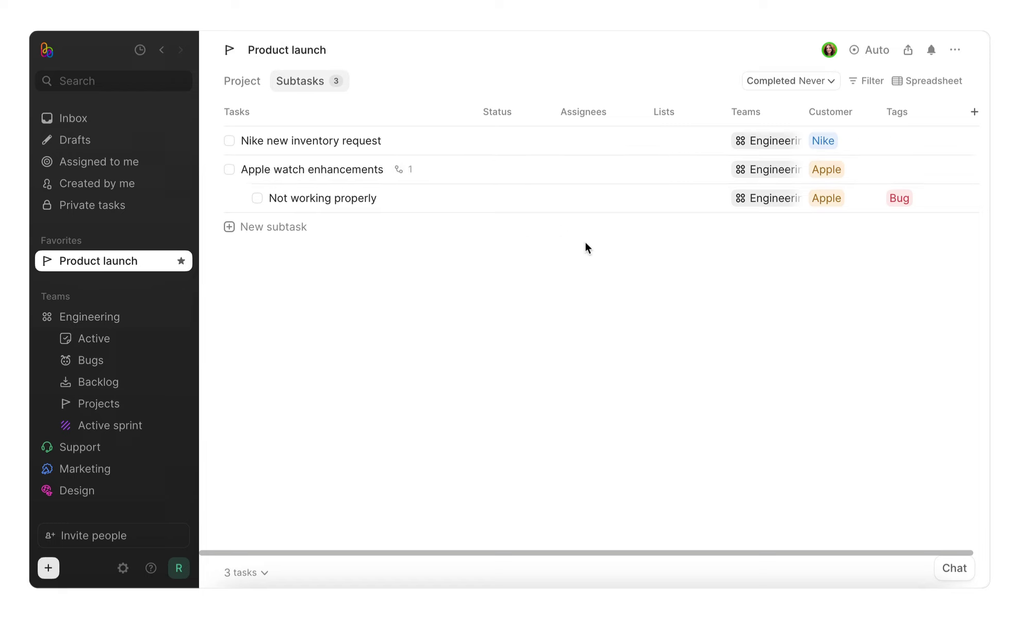
click(249, 87)
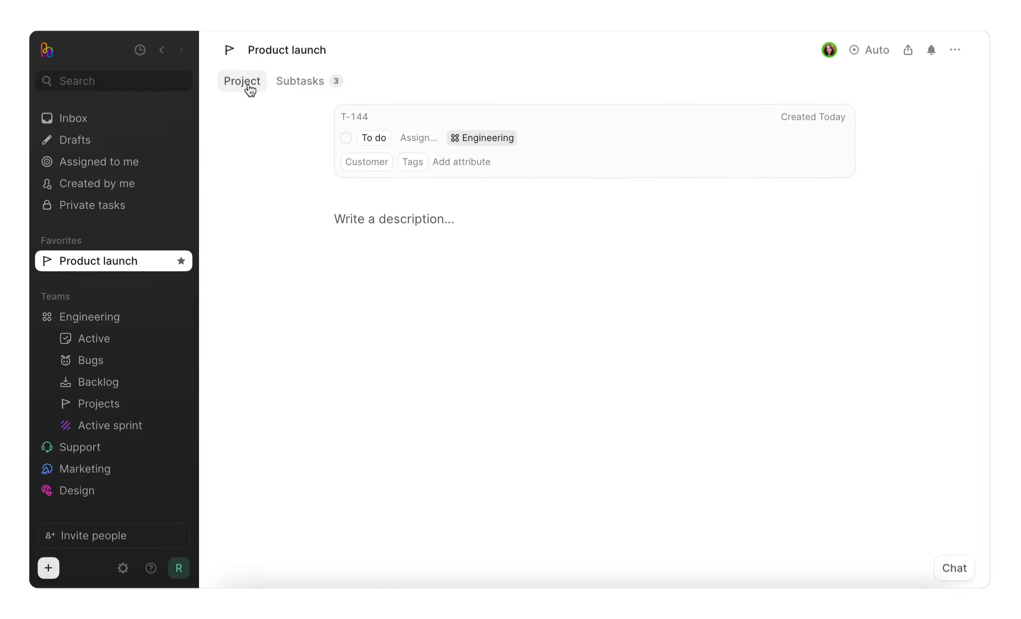
click(856, 49)
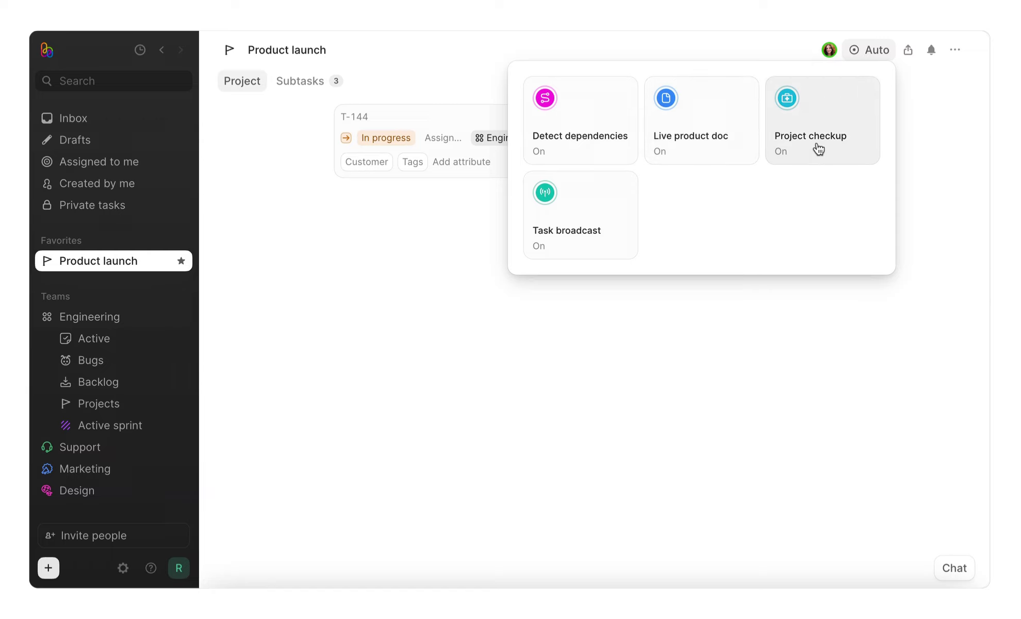
click(727, 140)
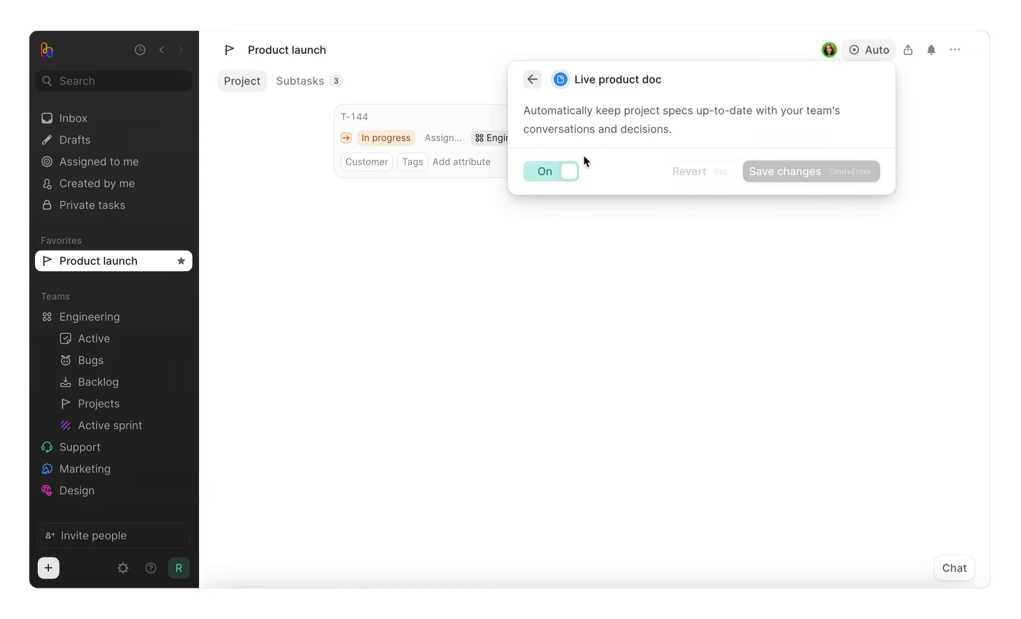
click(586, 306)
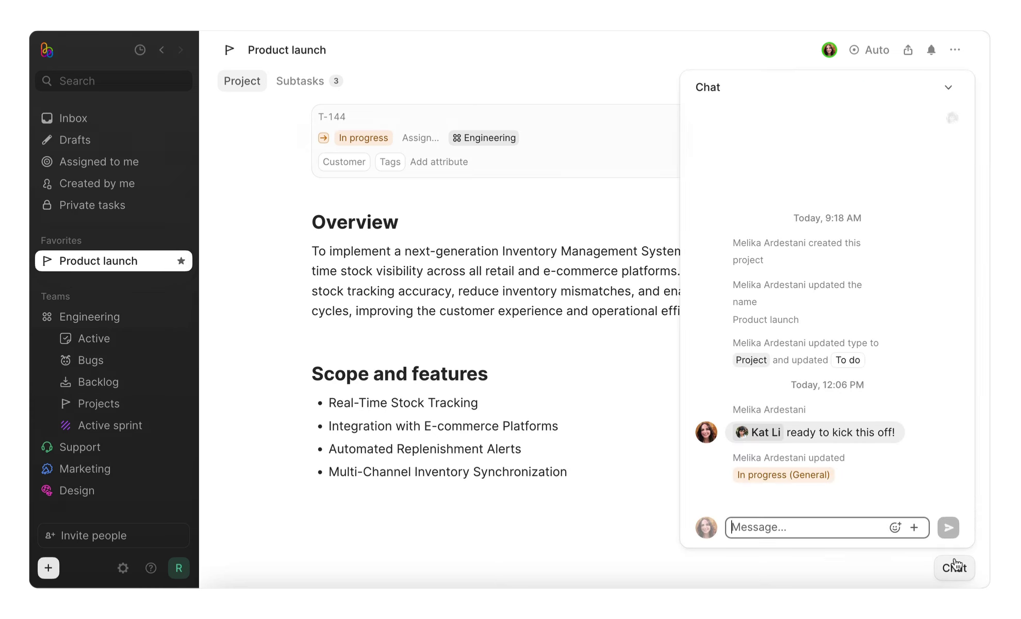
- Send the chat message 'Based on today’s meeting, mobile app for store managers is in scope now'
text(Based on today’s meeting, mobile app for store managers is in scope now)
key(Return)
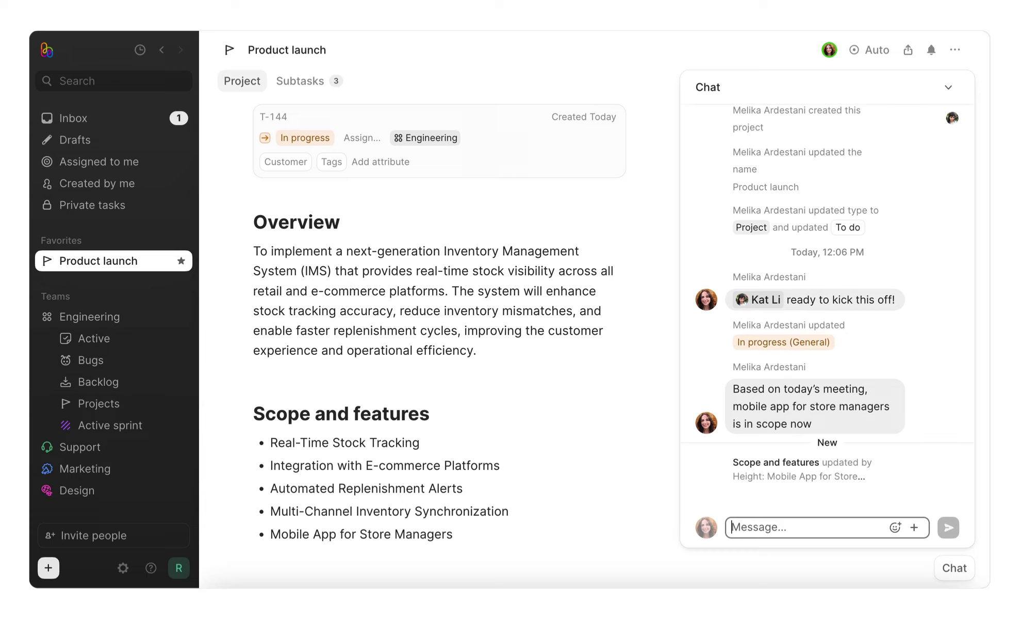
click(948, 88)
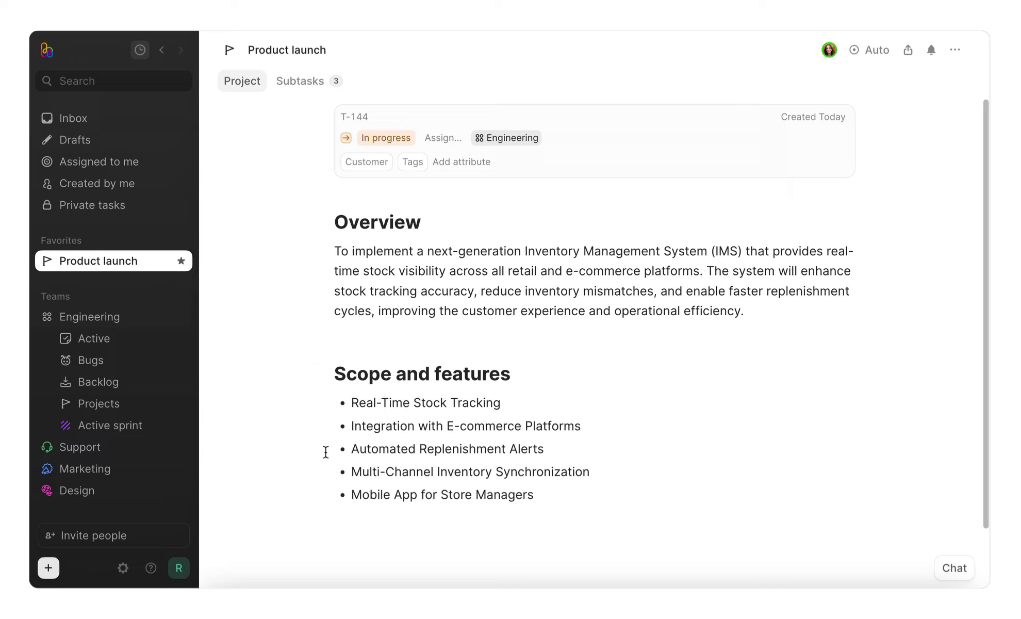
- Add an 'Open questions' heading below the scope list in the project doc
click(358, 518)
key(Return)
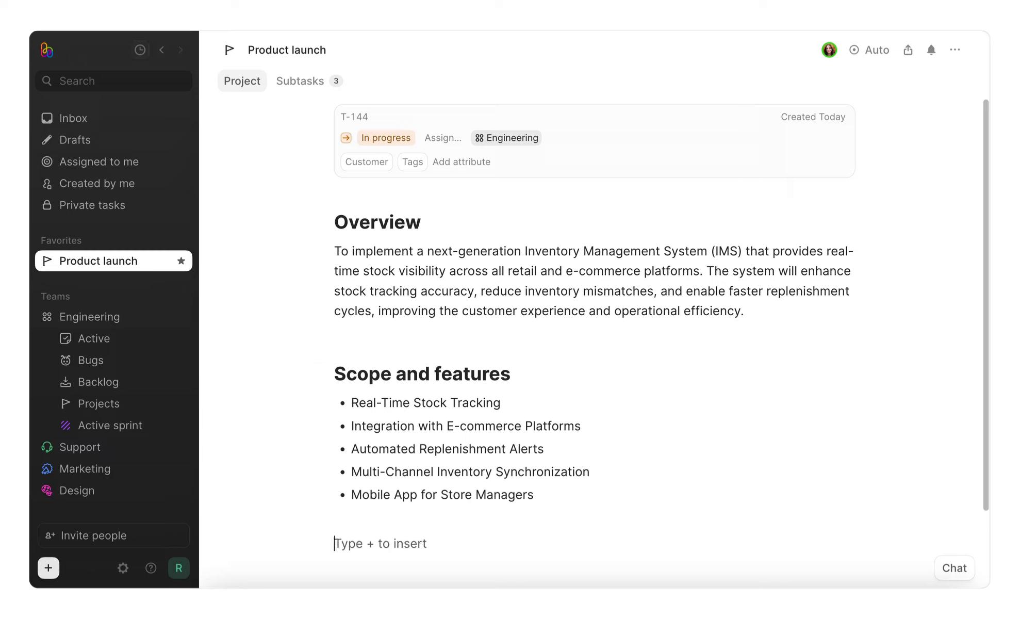
text(#)
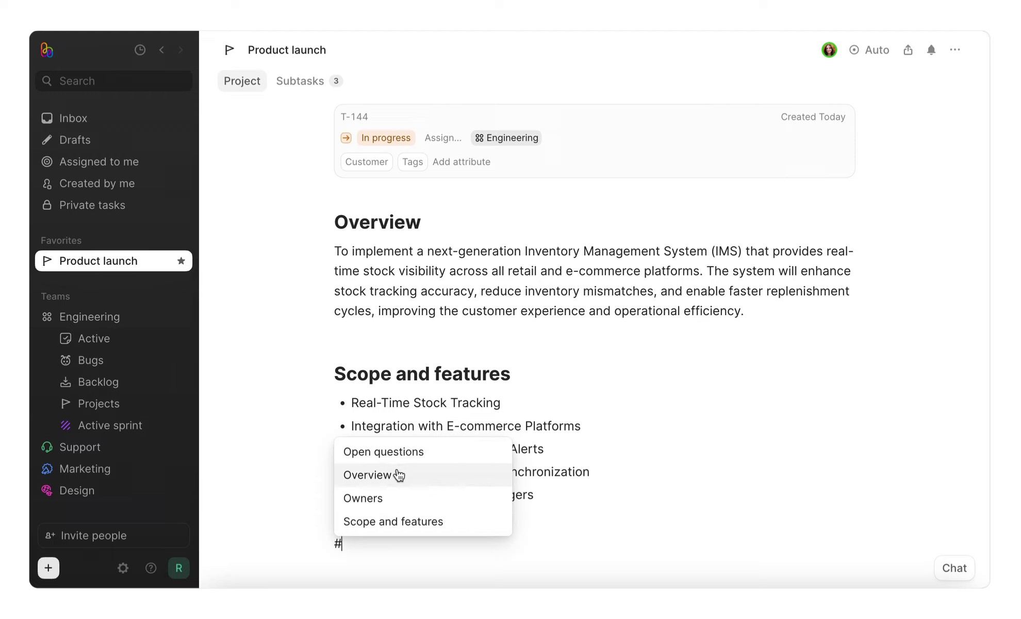
click(401, 454)
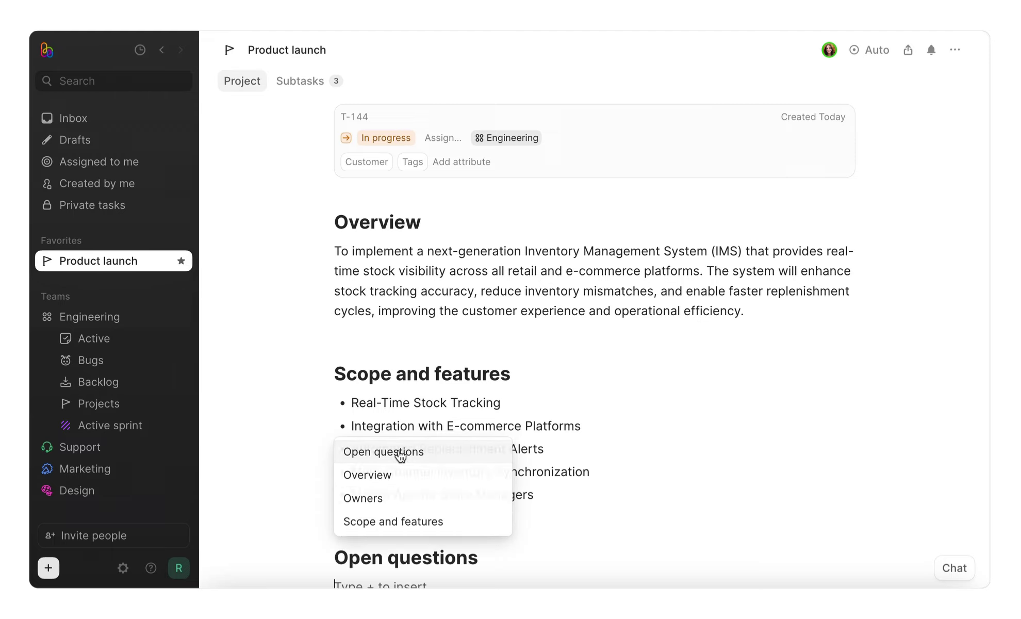
scroll(398, 505, down, 2)
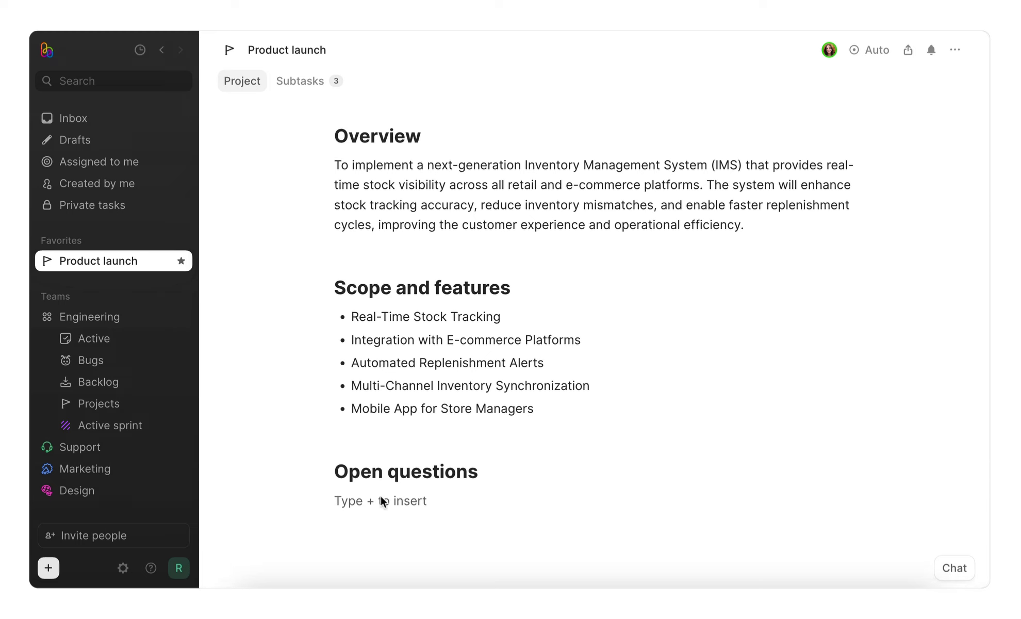
- Set the Project checkup automation to Tuesdays at 12:00 PM, reviewed and sent by a chosen teammate
click(872, 50)
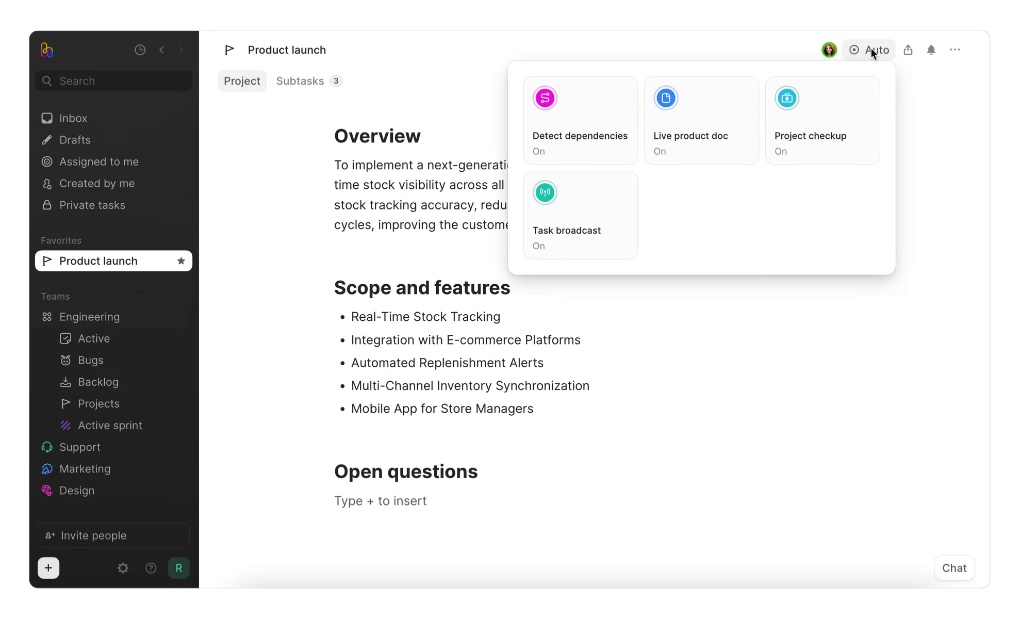
click(818, 124)
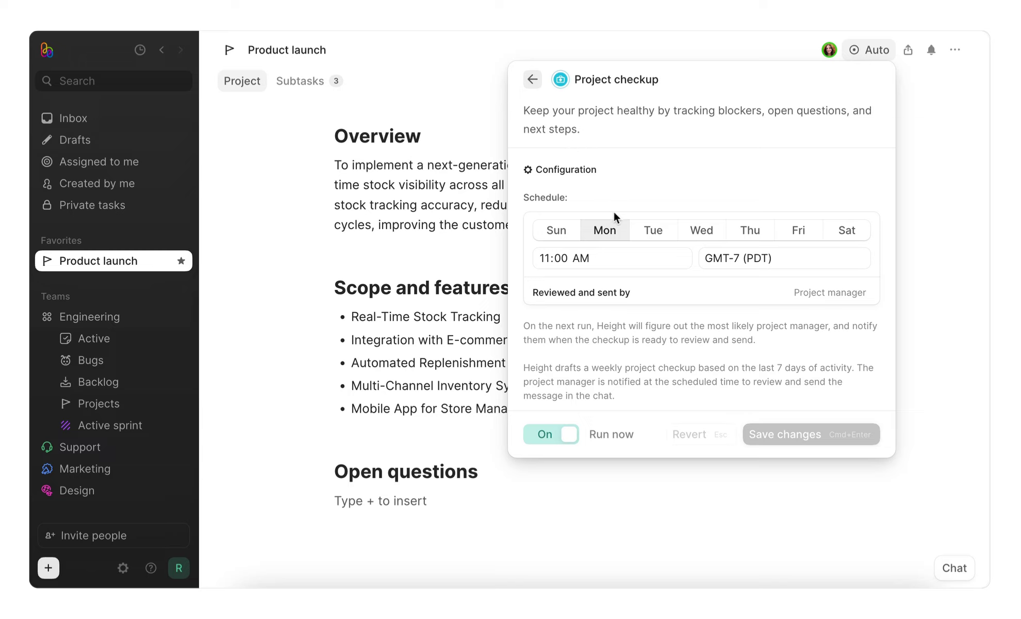
click(644, 230)
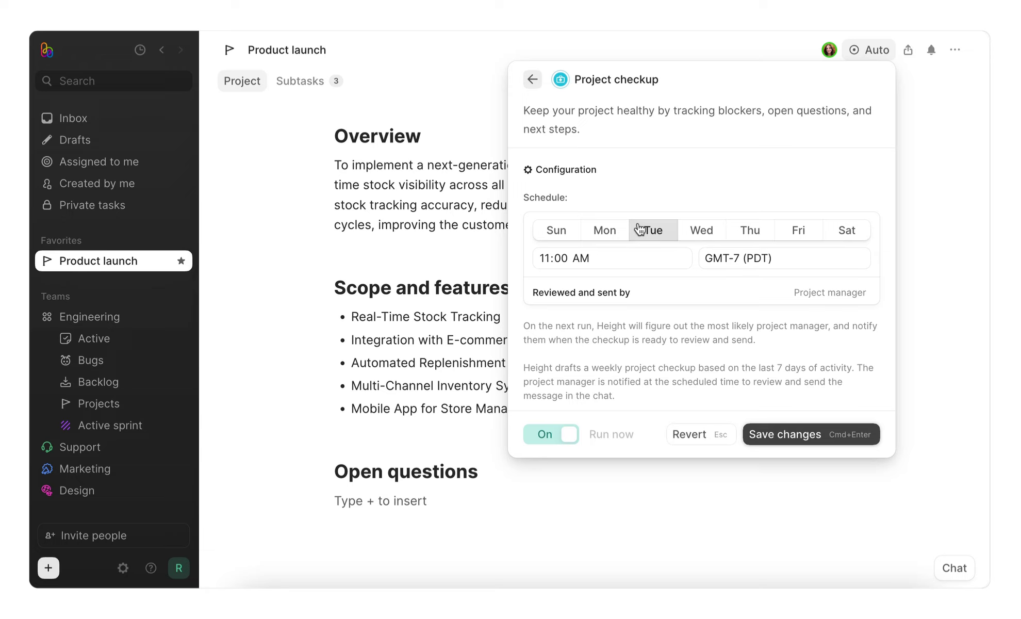
click(549, 259)
text(12)
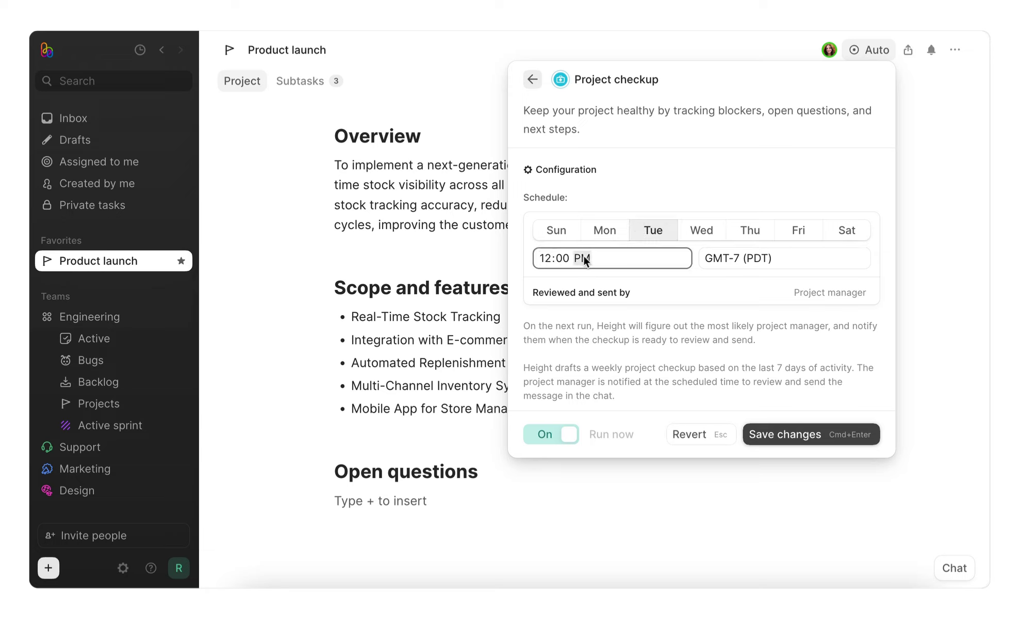
click(591, 286)
click(789, 291)
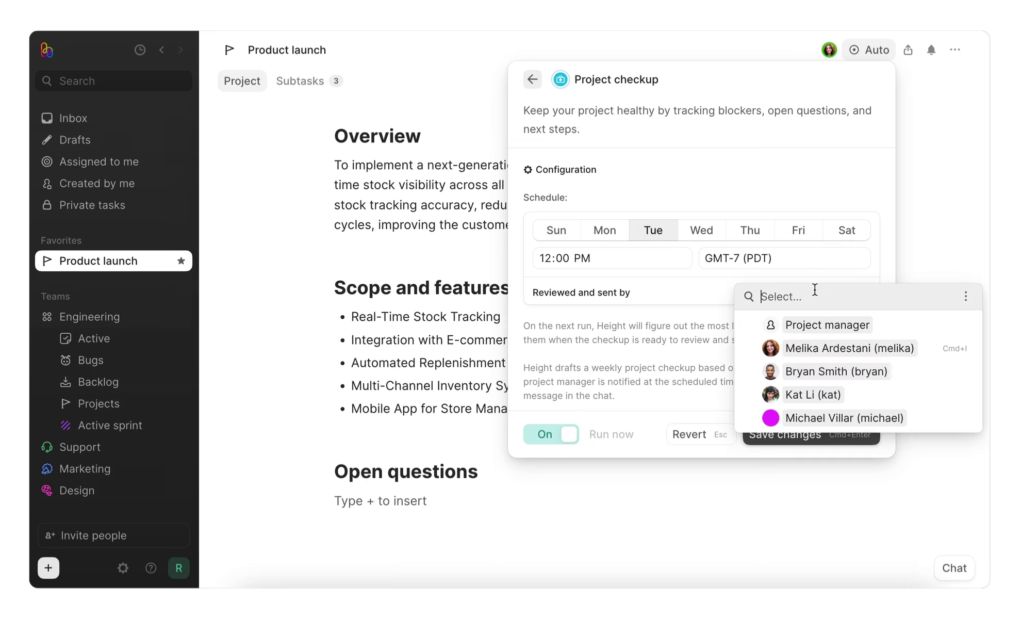
click(756, 349)
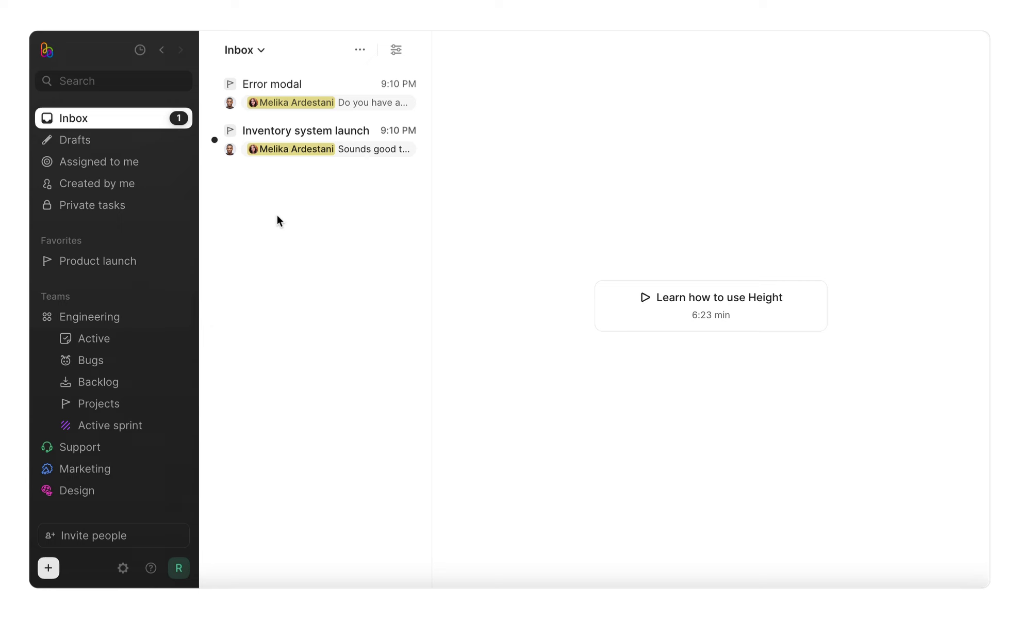
- Browse the Assigned to me and Created by me lists, then return to the Engineering team page
click(146, 165)
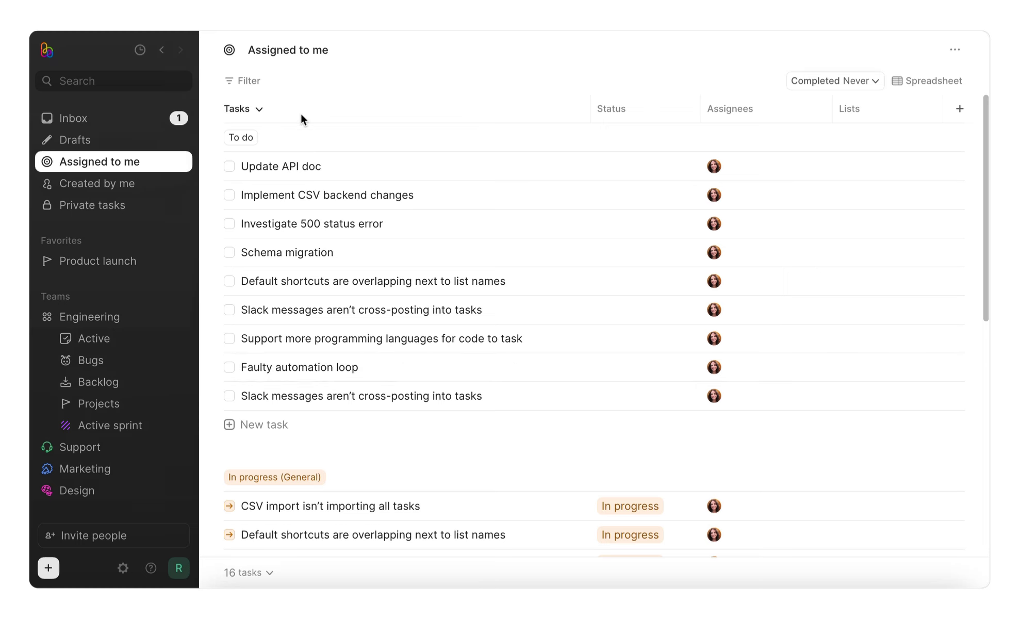
click(149, 181)
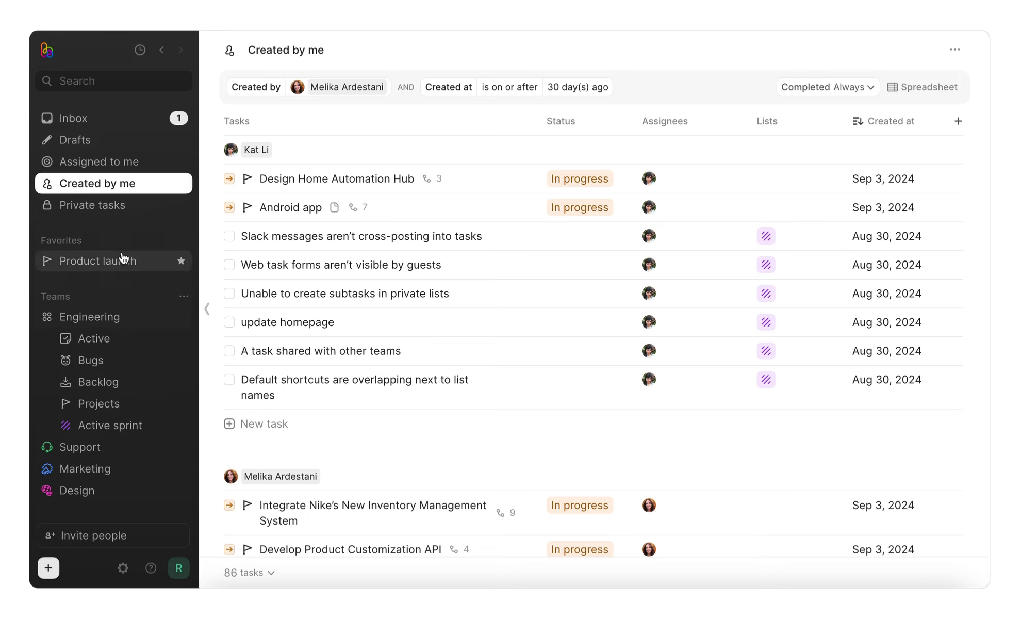
click(105, 319)
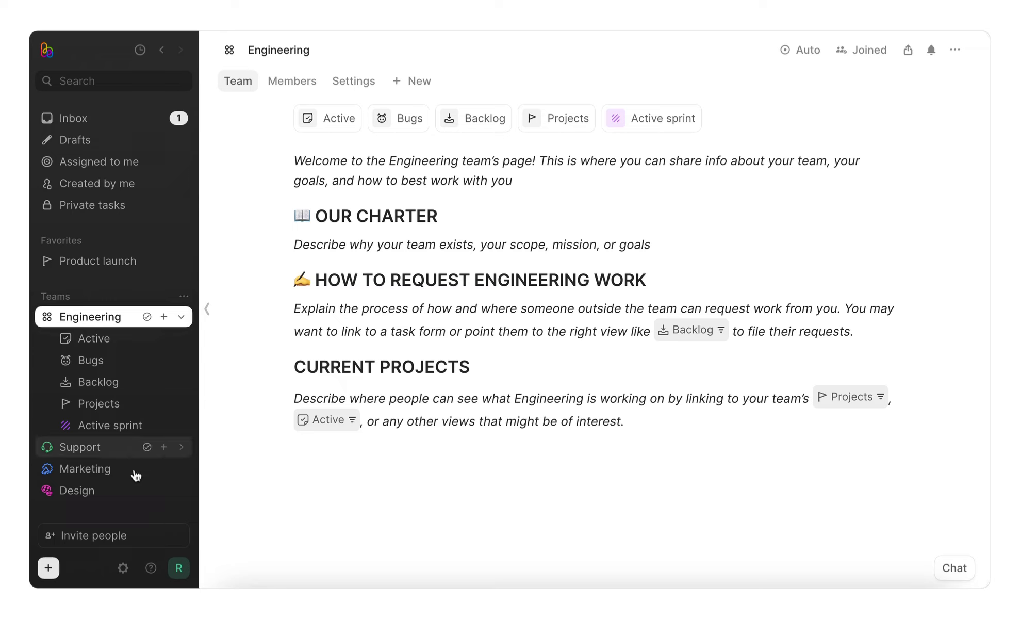
- Start a chat with Height support from the help menu
click(151, 566)
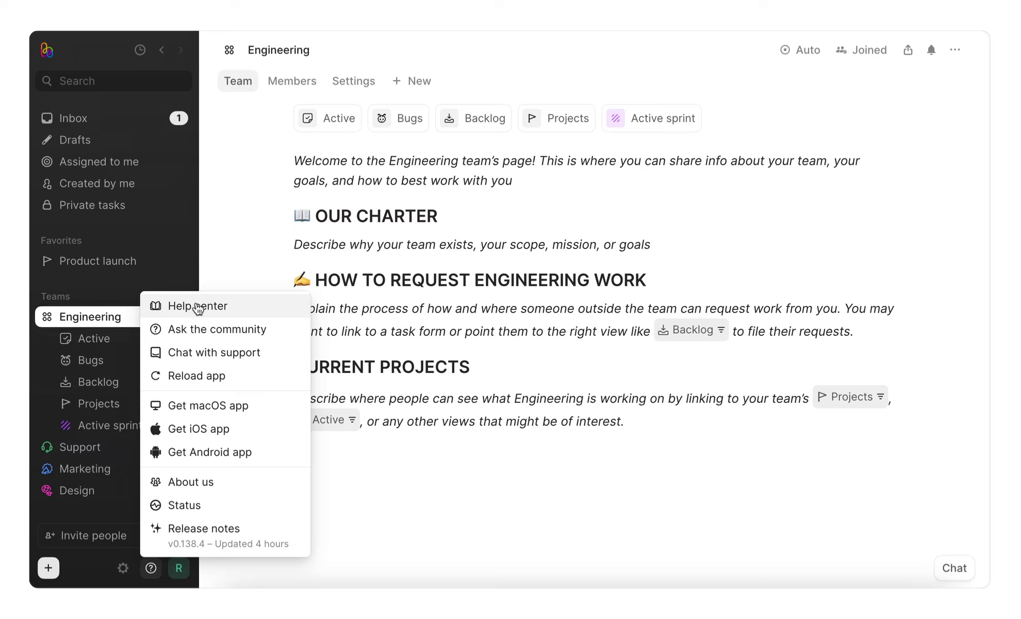
click(176, 352)
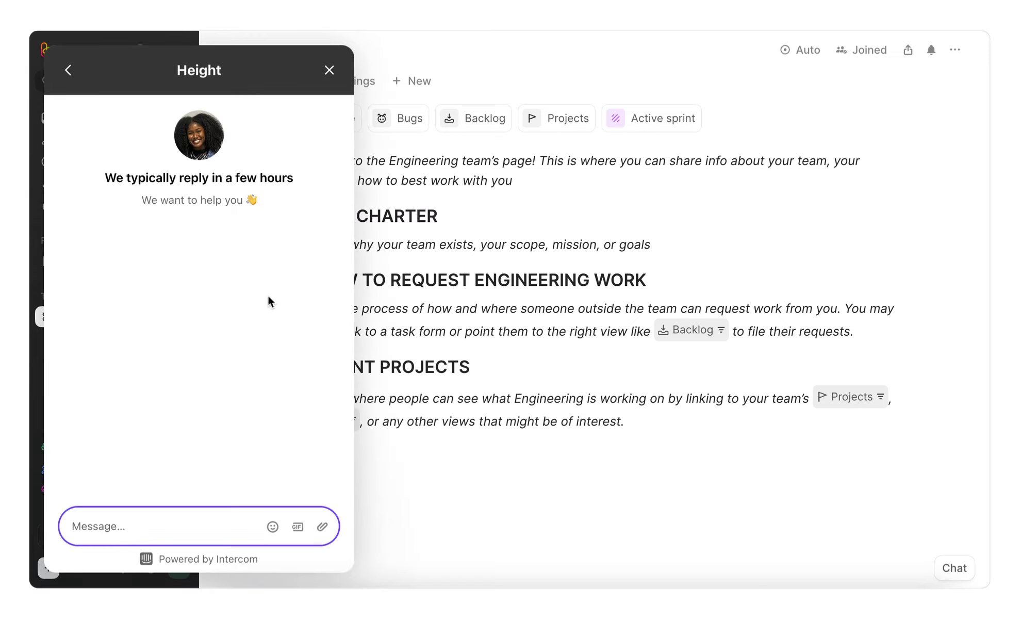